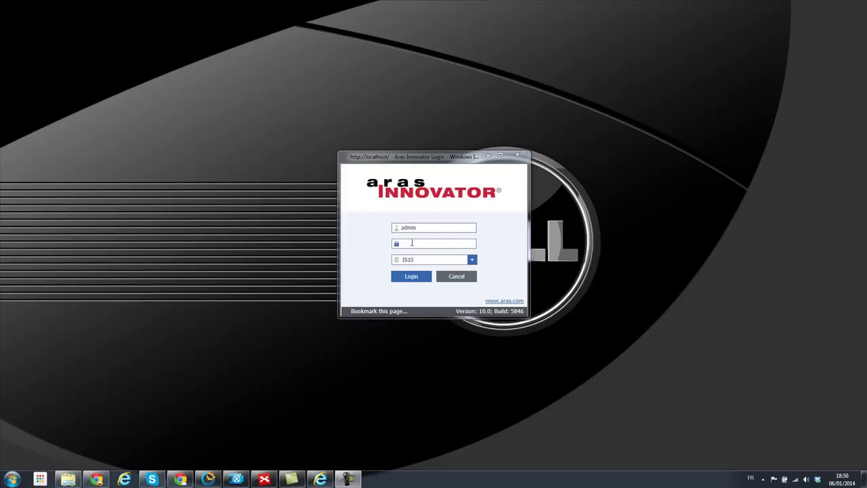
# - Sign in with the account password and widen the Contents tree panel
pyautogui.click(411, 243)
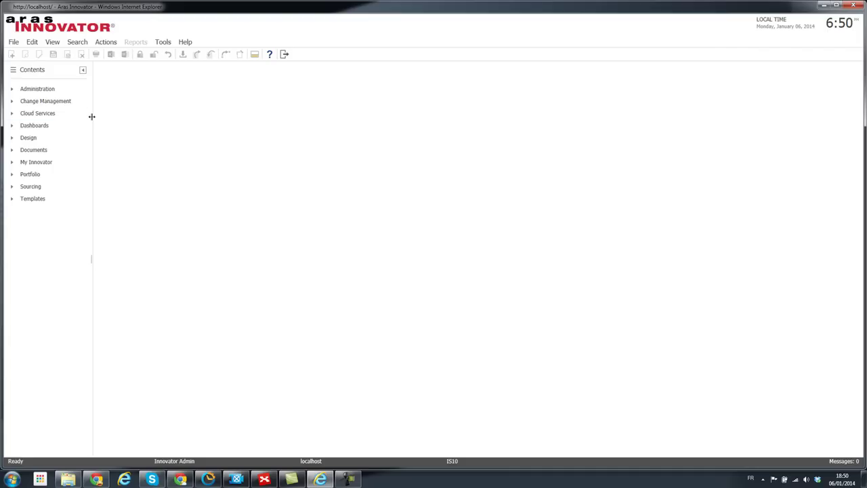
pyautogui.moveTo(91, 117); pyautogui.dragTo(99, 116)
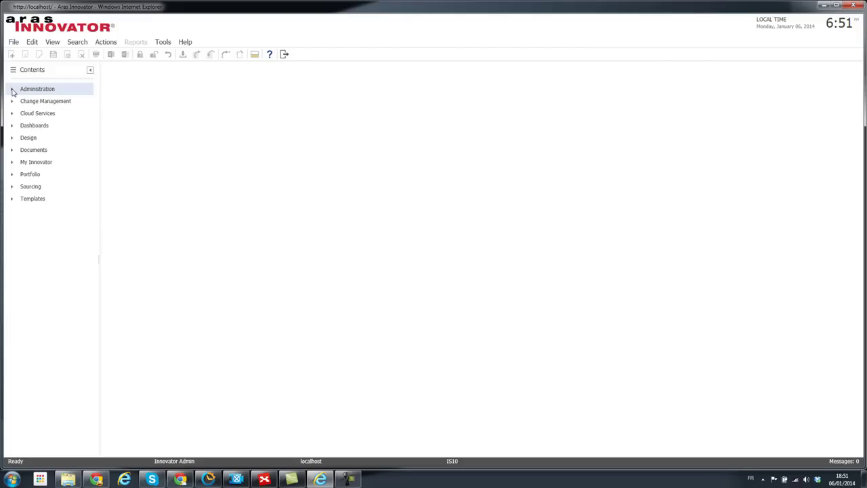
# - Expand Administration, widen the tree panel, and briefly expand then collapse the Configuration folder
pyautogui.click(12, 90)
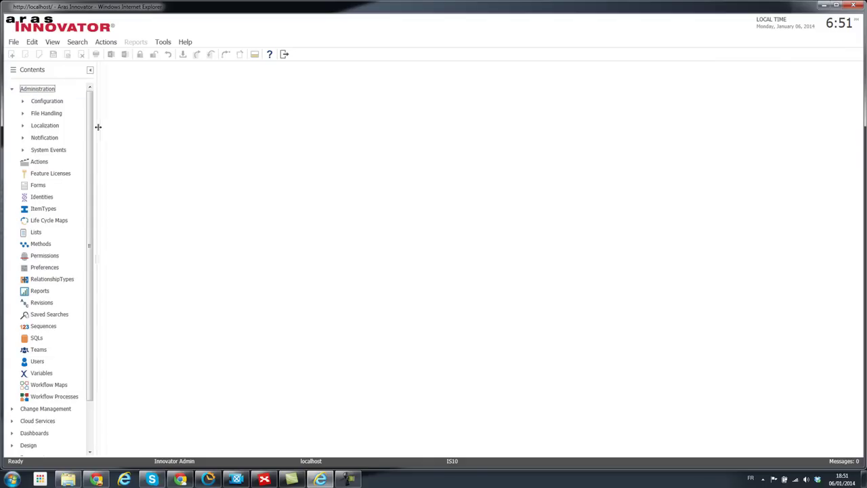
pyautogui.moveTo(97, 128); pyautogui.dragTo(126, 129)
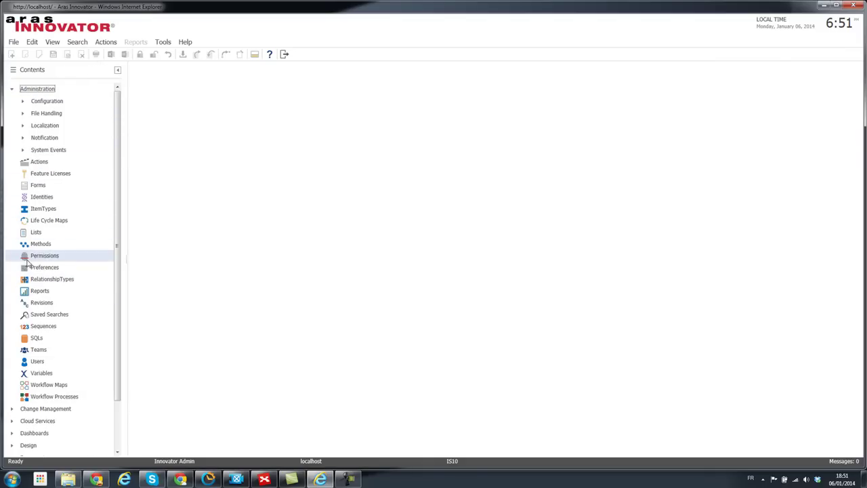
pyautogui.scroll(-1, 28, 259)
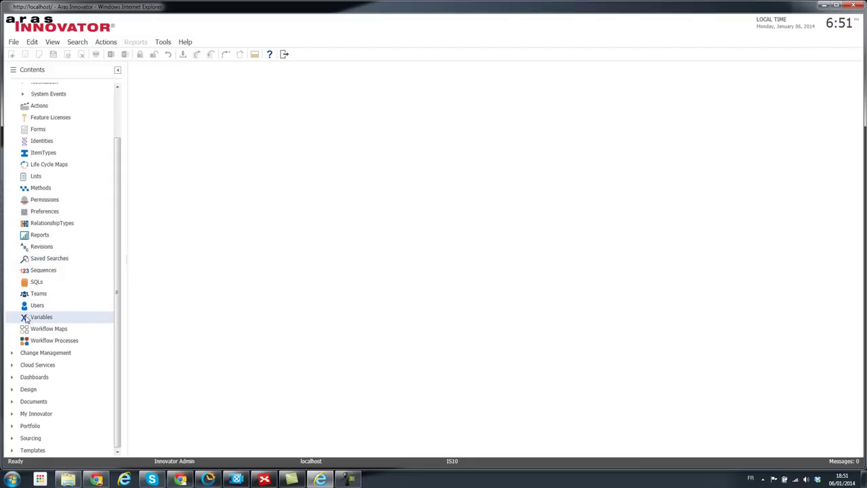
pyautogui.scroll(1, 24, 291)
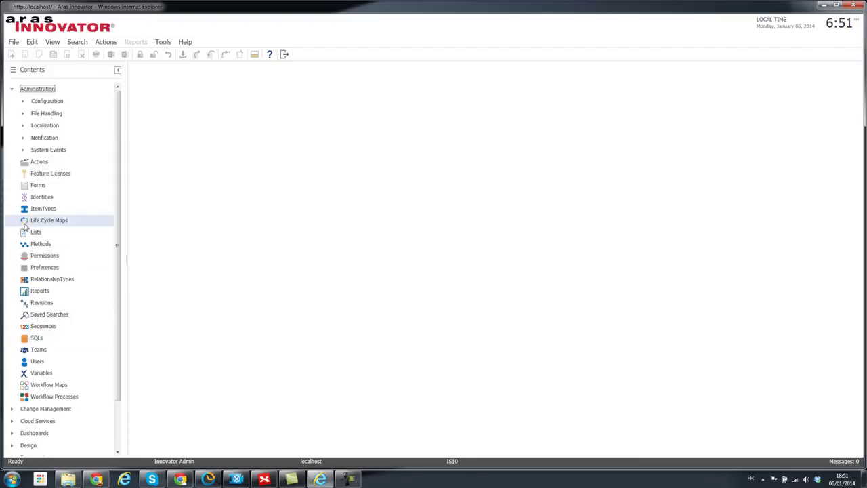
pyautogui.click(23, 102)
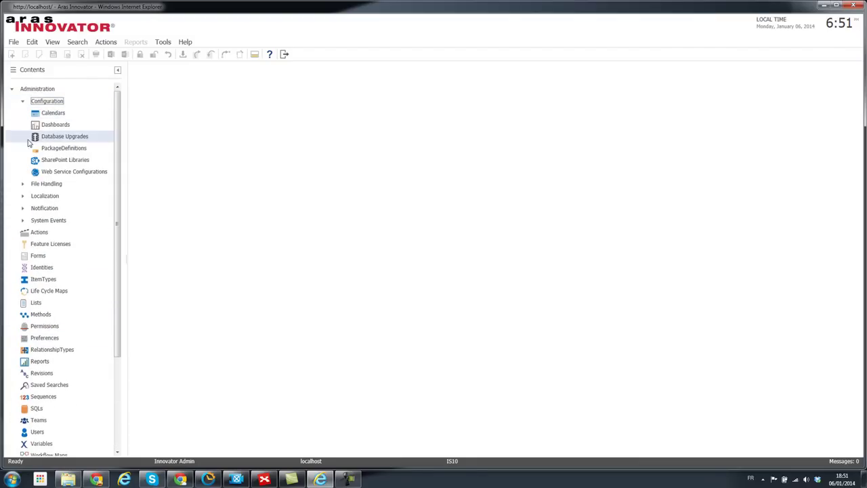
pyautogui.click(22, 103)
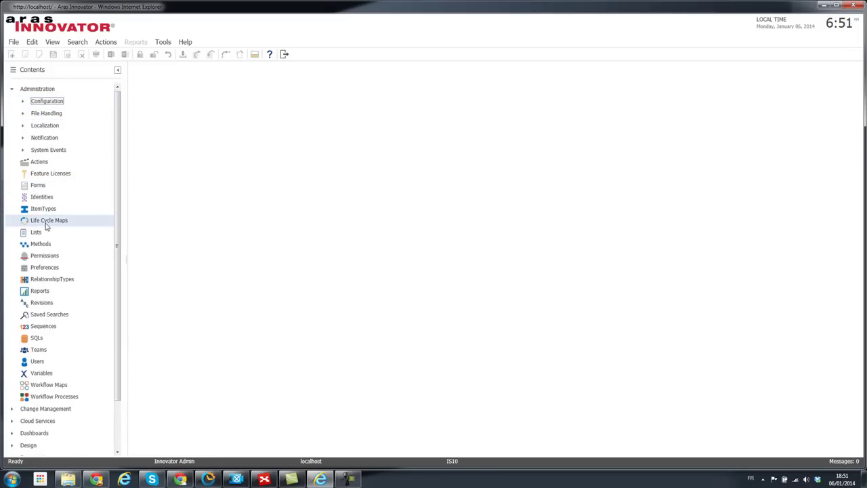
pyautogui.scroll(-2, 42, 234)
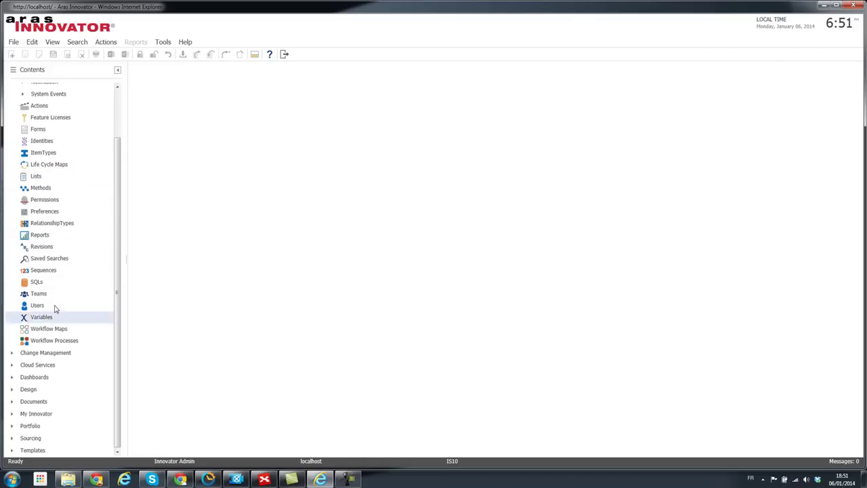
# - Search ItemTypes by name, narrowing the filter from Parts* to Part*
pyautogui.click(47, 152)
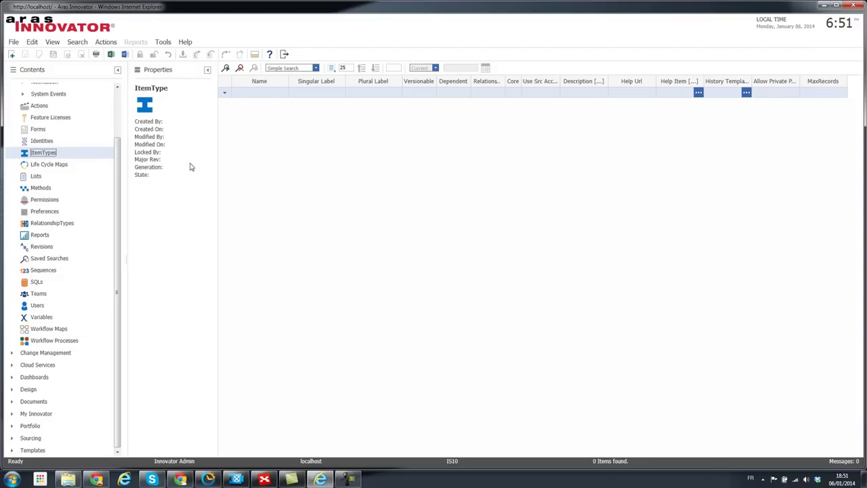
pyautogui.click(227, 68)
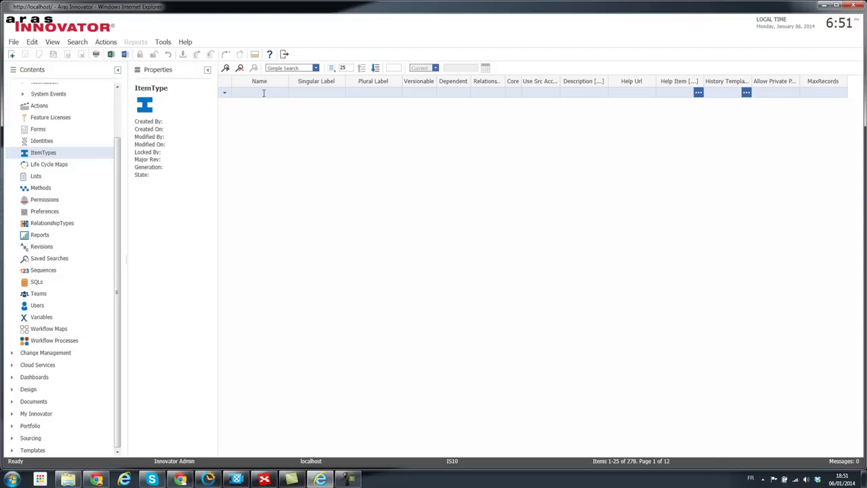
pyautogui.write('Parts')
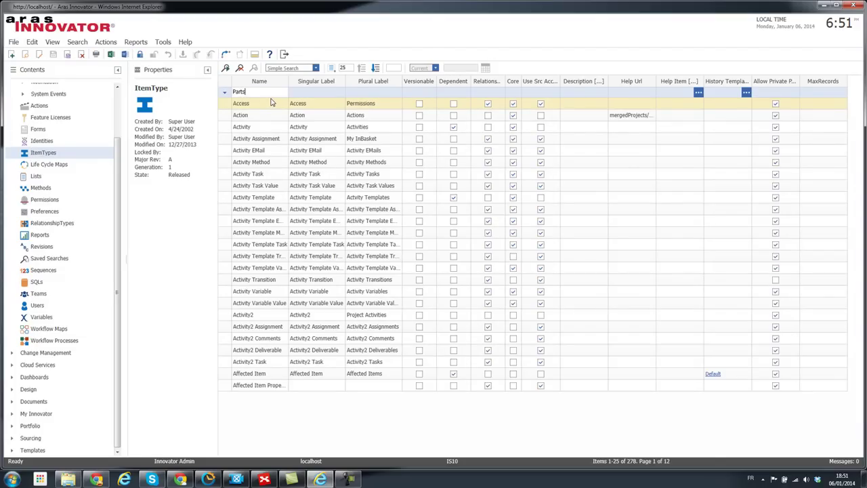
pyautogui.write('*')
pyautogui.press('Return')
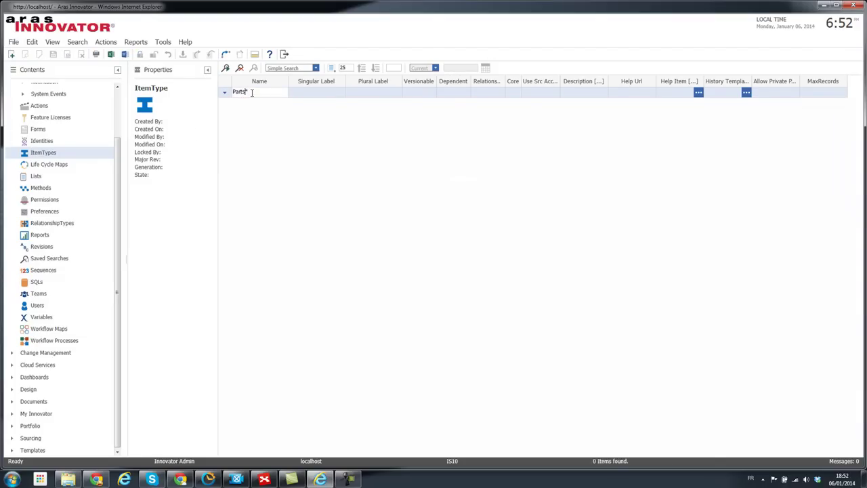
pyautogui.write('*')
pyautogui.press('Return')
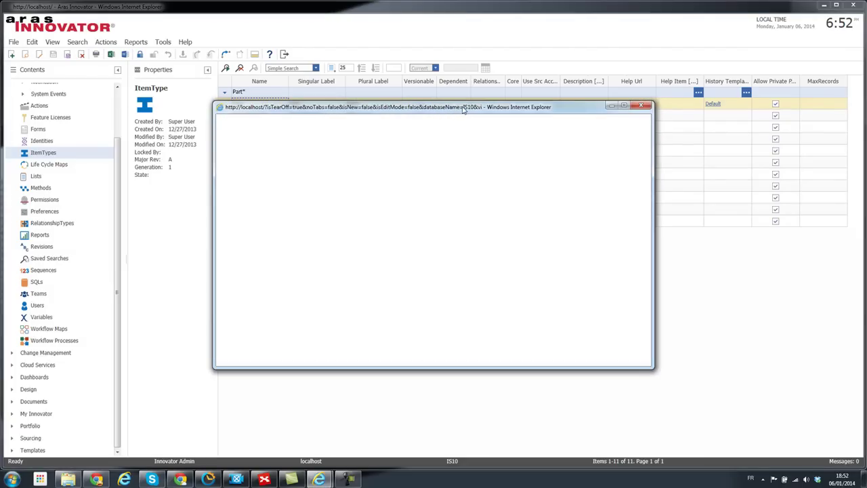
# - Enlarge the Part ItemType window, review its TOC Access World row, and lock it
pyautogui.moveTo(422, 182); pyautogui.dragTo(421, 145)
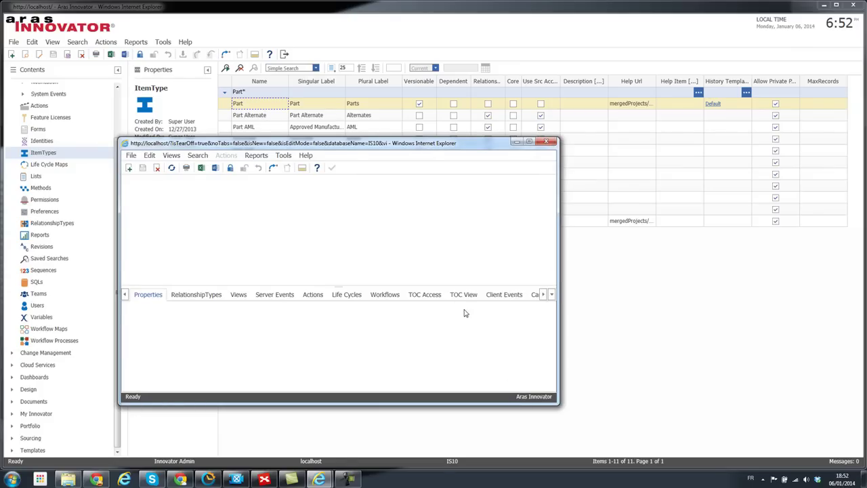
pyautogui.click(430, 301)
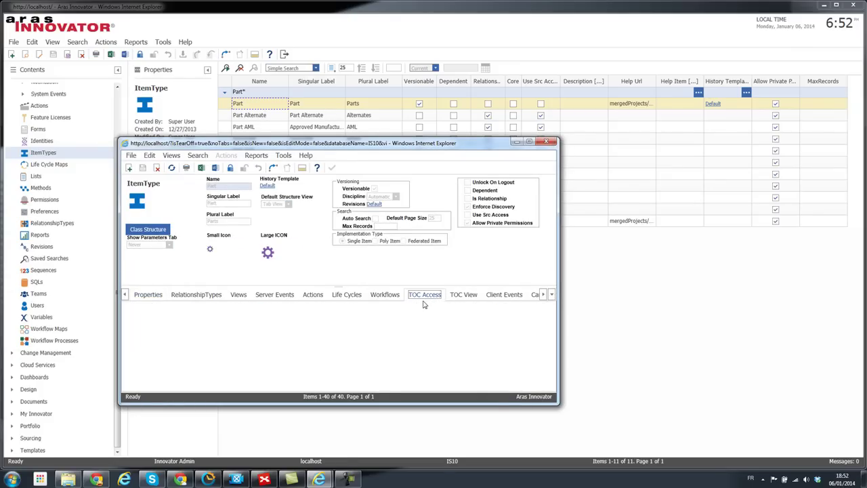
pyautogui.moveTo(491, 140); pyautogui.dragTo(507, 75)
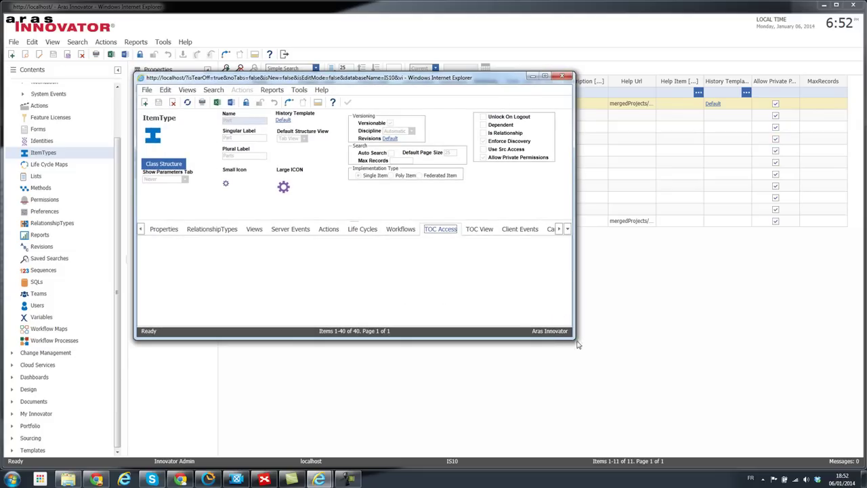
pyautogui.moveTo(574, 341); pyautogui.dragTo(611, 385)
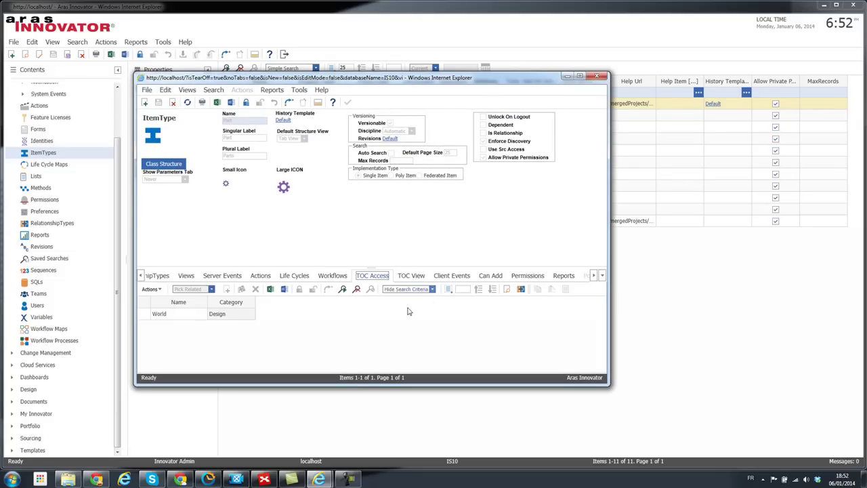
pyautogui.click(234, 318)
pyautogui.click(230, 318)
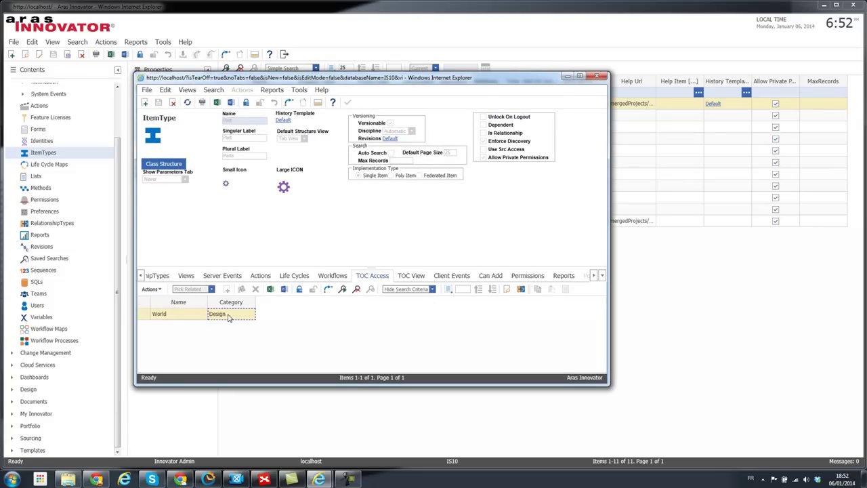
pyautogui.click(245, 102)
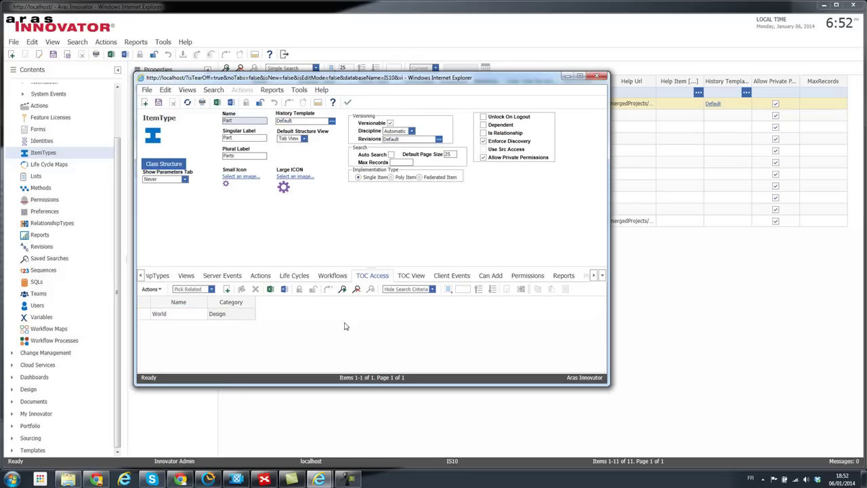
# - Inspect the World row's options and the Category dropdown, keeping the Design category
pyautogui.rightClick(230, 316)
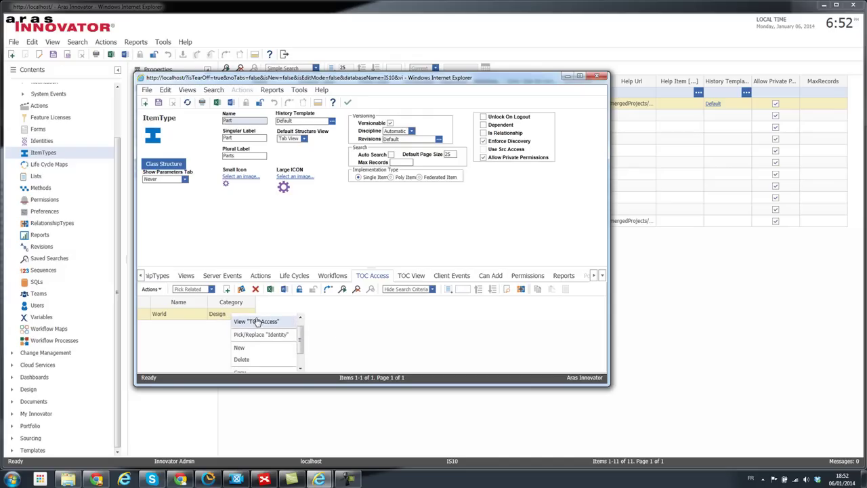
pyautogui.click(346, 341)
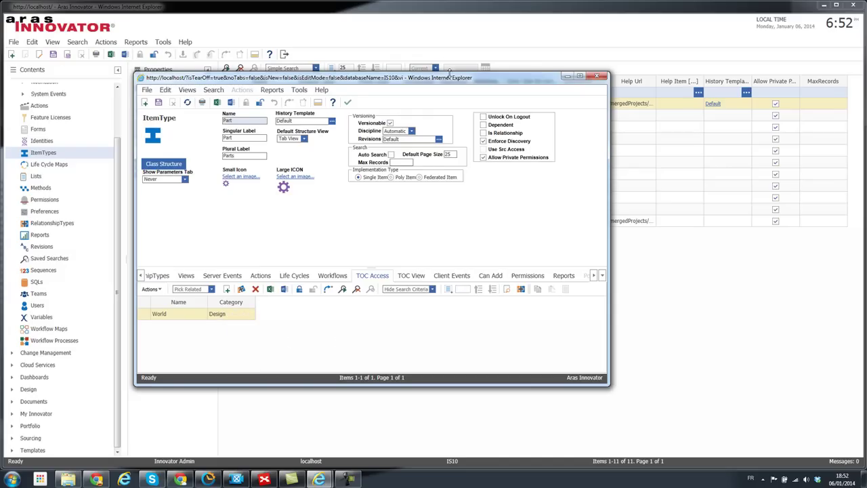
pyautogui.moveTo(449, 73); pyautogui.dragTo(449, 29)
pyautogui.rightClick(229, 314)
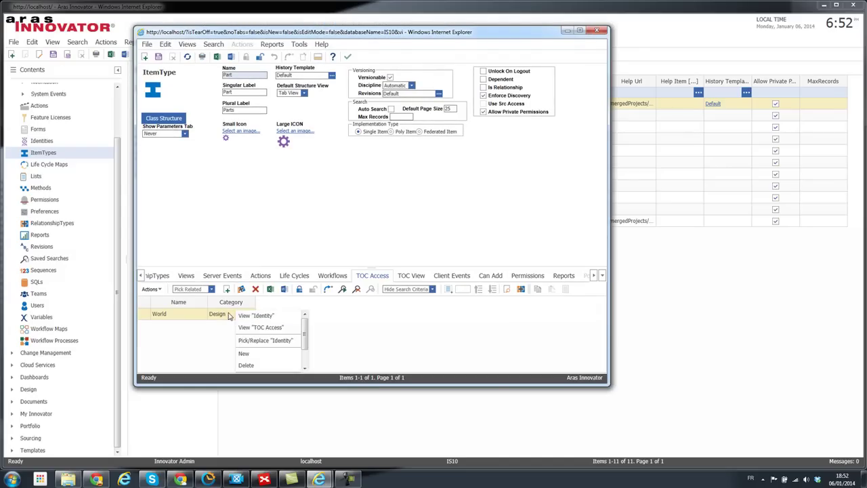
pyautogui.scroll(-2, 268, 342)
pyautogui.scroll(2, 270, 349)
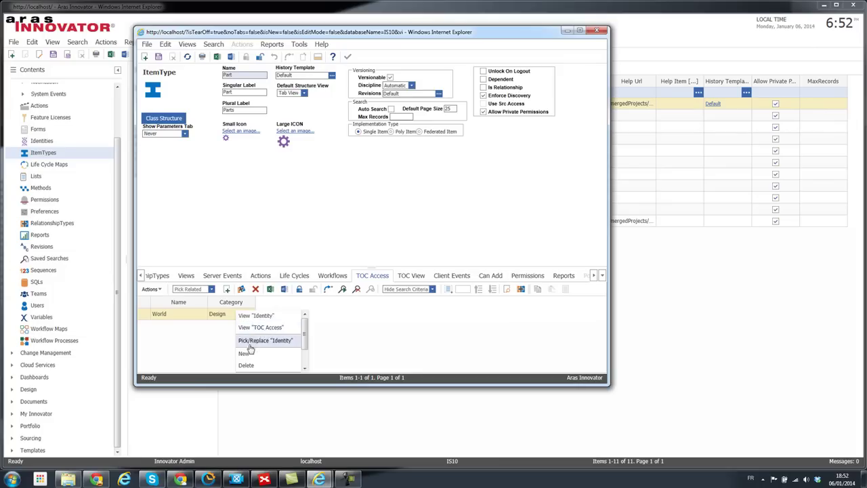
pyautogui.click(350, 327)
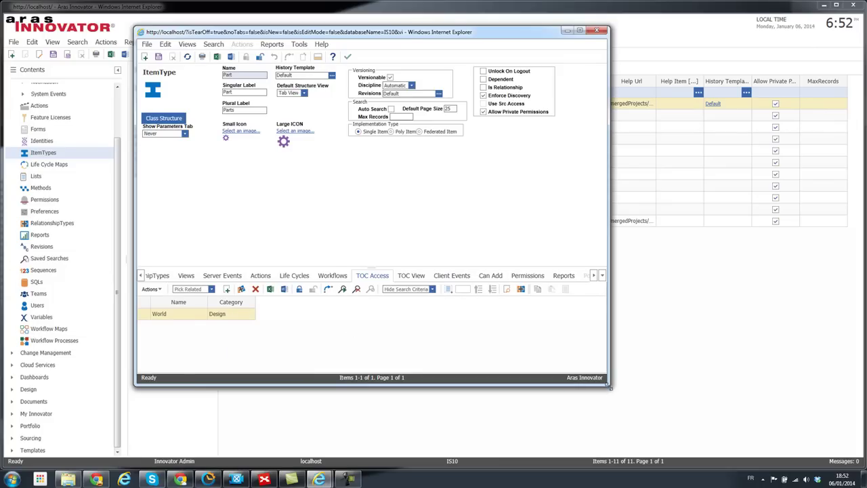
pyautogui.moveTo(609, 387); pyautogui.dragTo(624, 432)
pyautogui.click(237, 361)
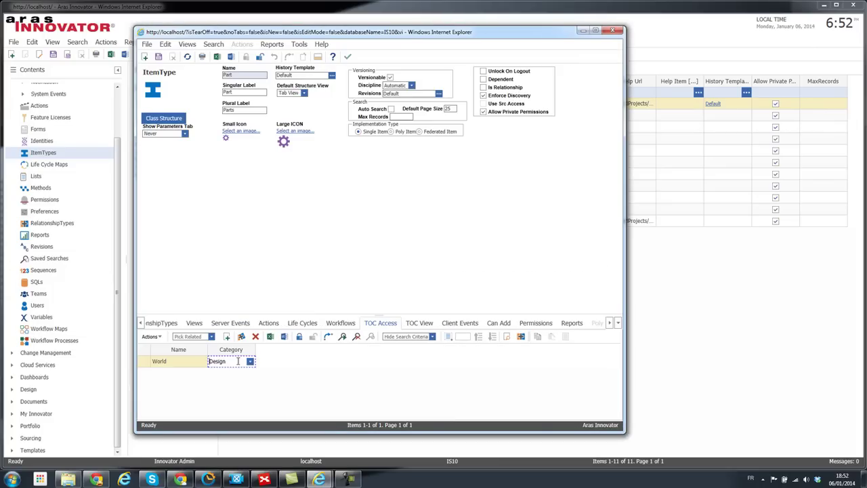
pyautogui.click(250, 364)
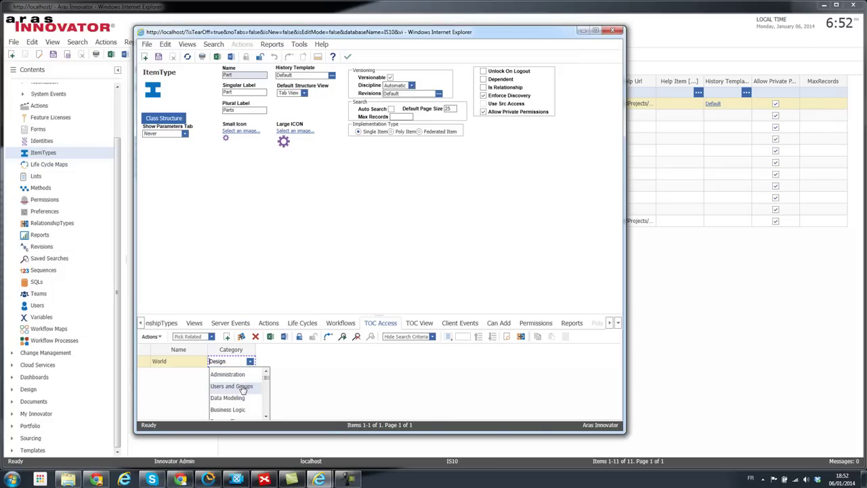
pyautogui.moveTo(265, 379)
pyautogui.mouseDown()
pyautogui.moveTo(266, 405)
pyautogui.moveTo(265, 369)
pyautogui.mouseUp()
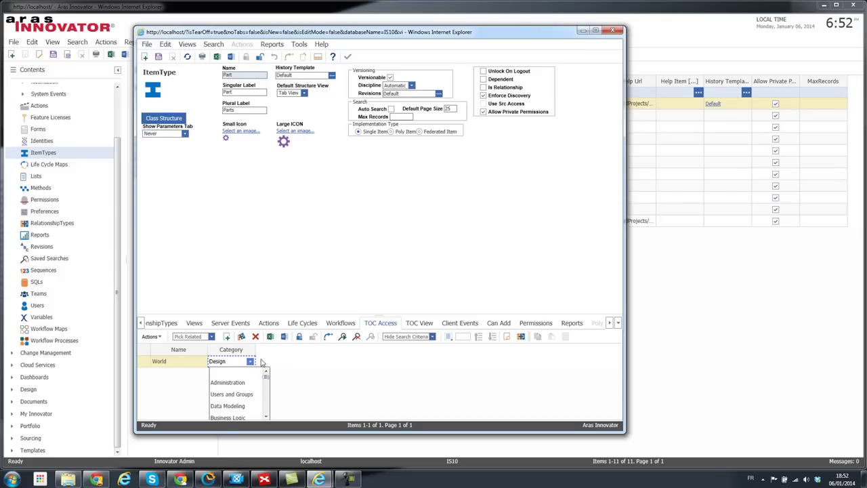
pyautogui.click(251, 361)
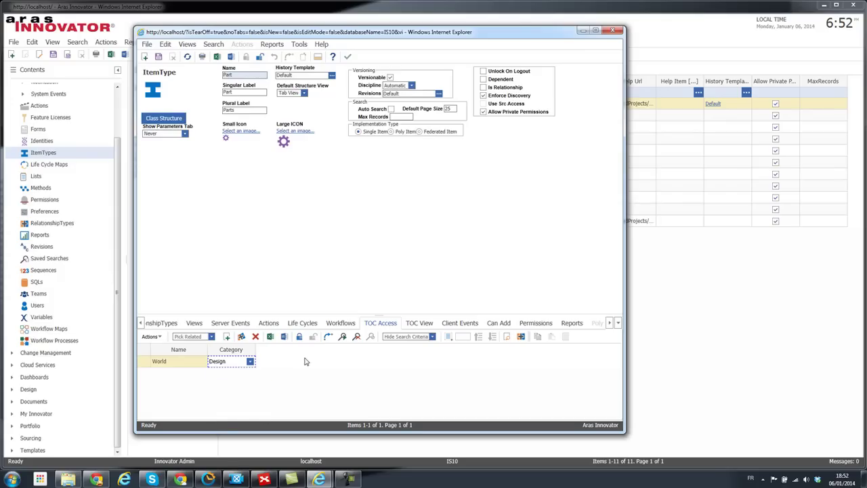
pyautogui.click(266, 378)
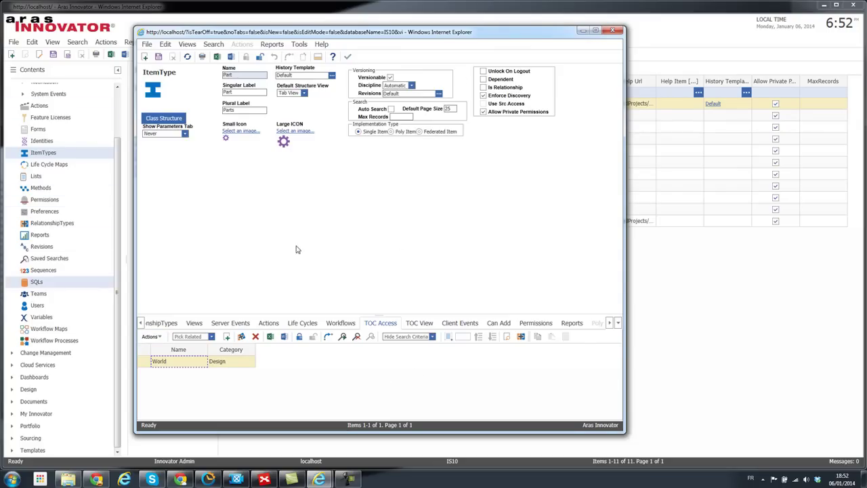
# - Close the Part window and select the Part PSW, Part Document, Part BOM and Part AML rows
pyautogui.click(613, 31)
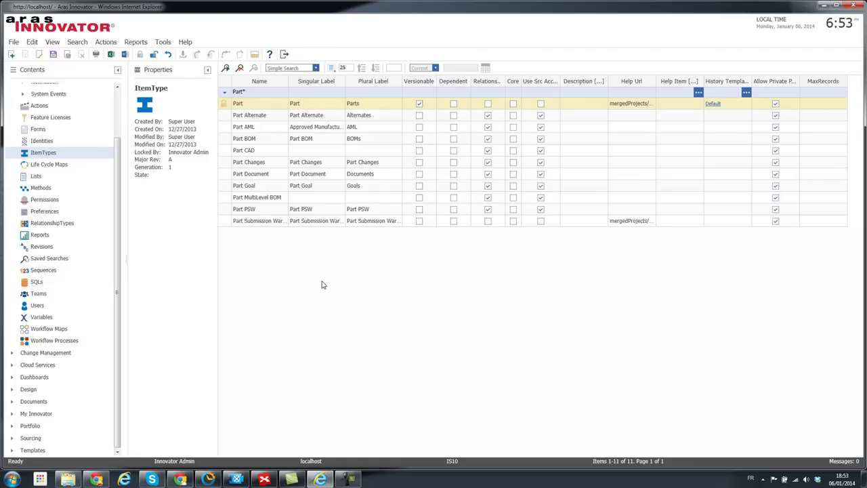
pyautogui.click(284, 209)
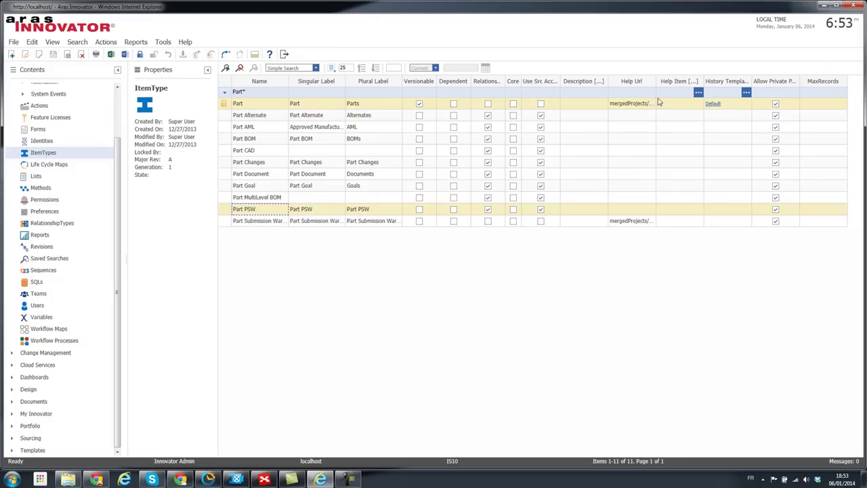
pyautogui.click(278, 174)
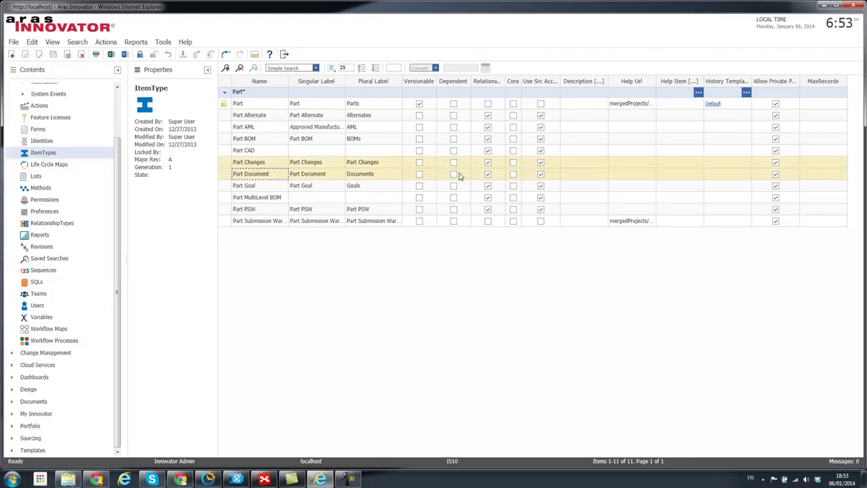
pyautogui.click(276, 138)
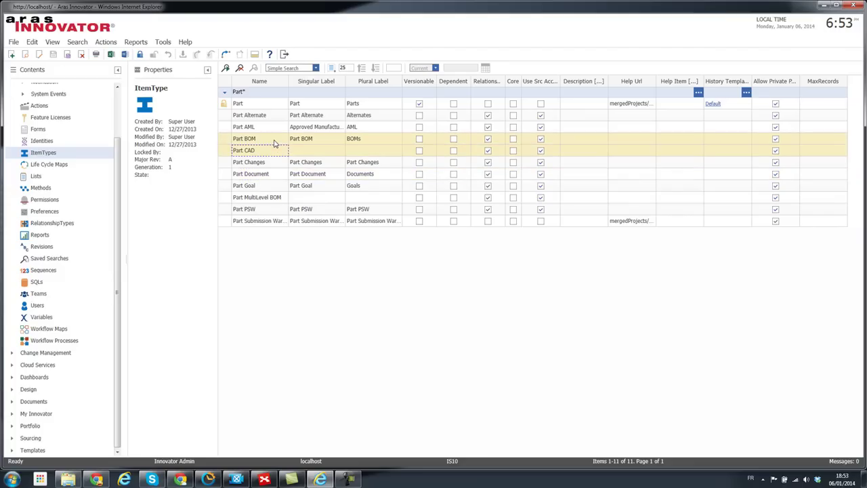
pyautogui.click(275, 128)
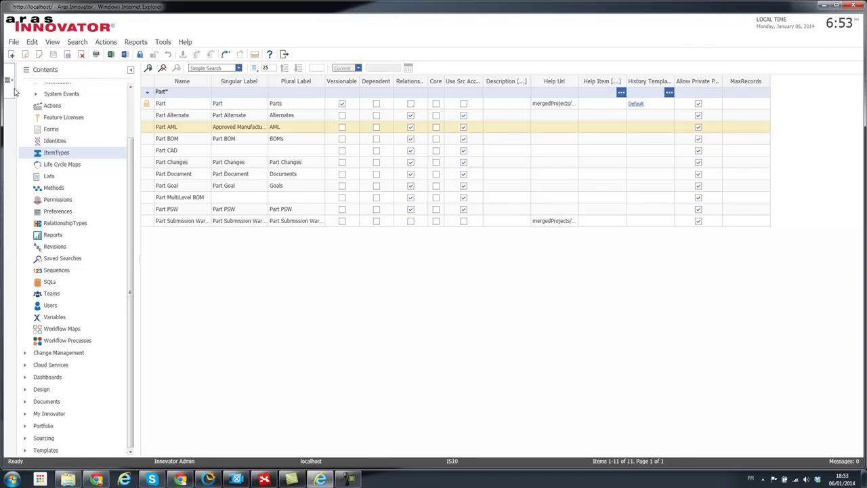
# - Toggle the Contents and Properties side panels, then return to the Administration tree
pyautogui.click(8, 80)
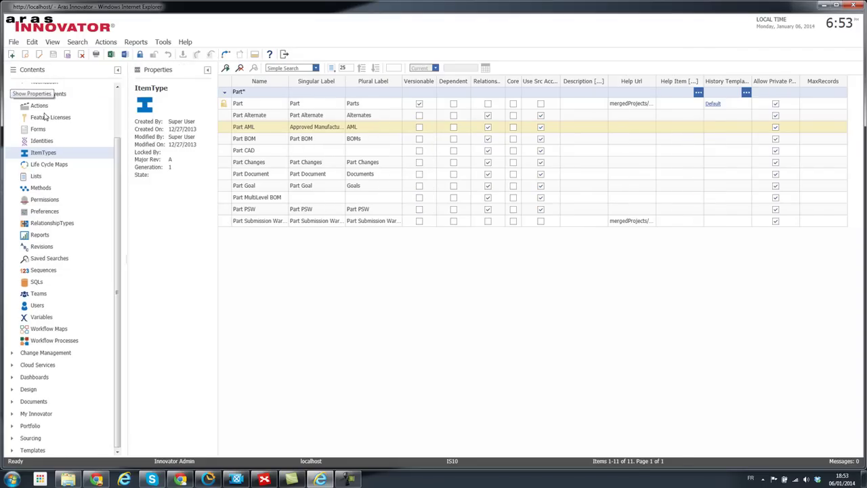
pyautogui.click(116, 71)
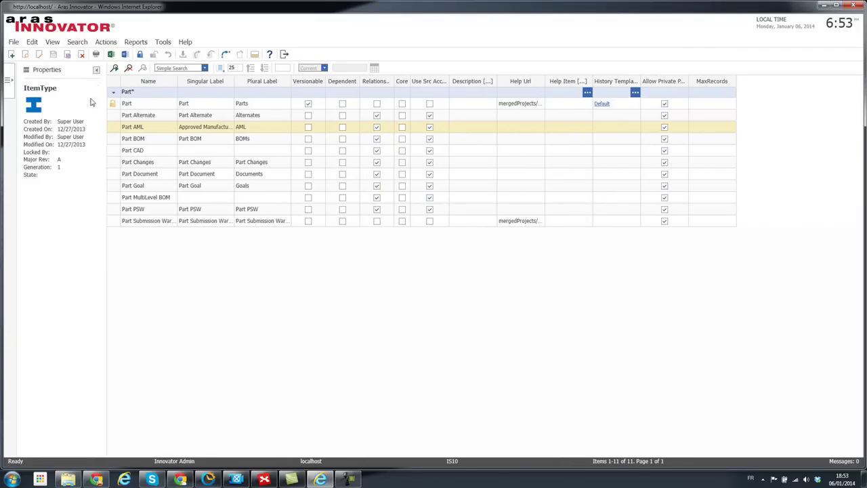
pyautogui.click(102, 70)
pyautogui.click(8, 80)
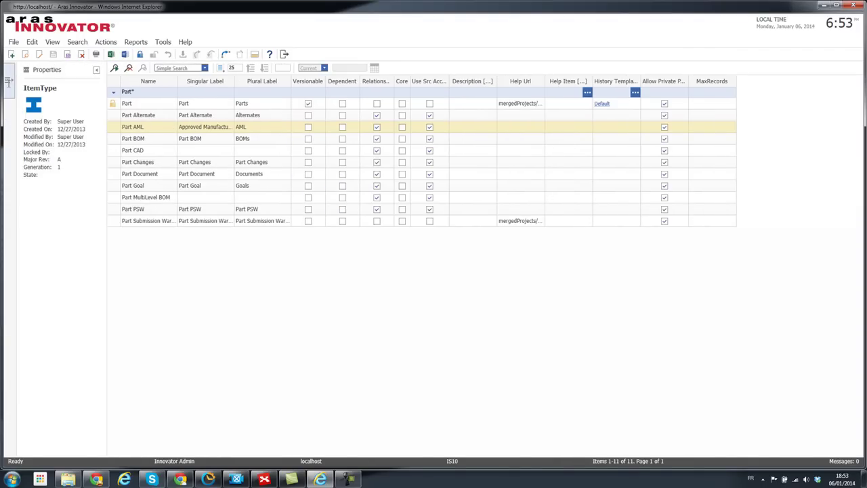
pyautogui.click(8, 81)
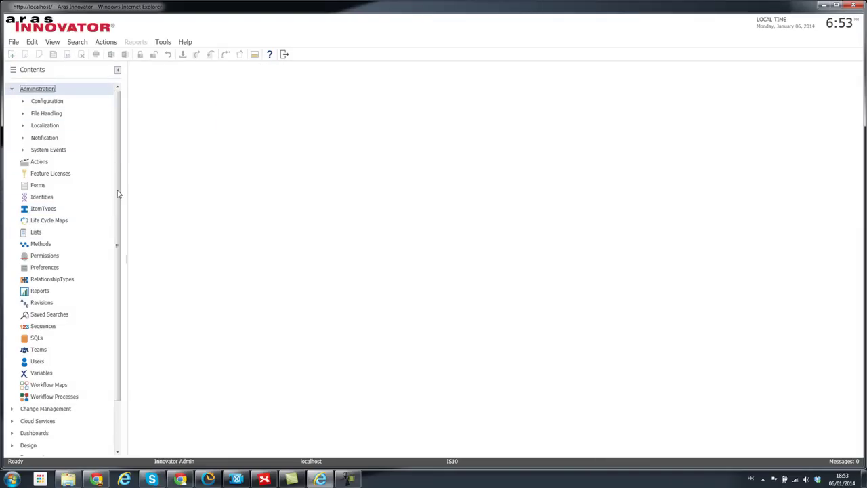
# - Collapse the Administration section of the Contents tree
pyautogui.moveTo(118, 191)
pyautogui.mouseDown()
pyautogui.moveTo(116, 252)
pyautogui.moveTo(116, 205)
pyautogui.mouseUp()
pyautogui.click(12, 90)
pyautogui.click(11, 90)
pyautogui.click(12, 90)
# - View the Engineering Efficiencies and Engineering Optimizations dashboards, then expand Design
pyautogui.click(12, 126)
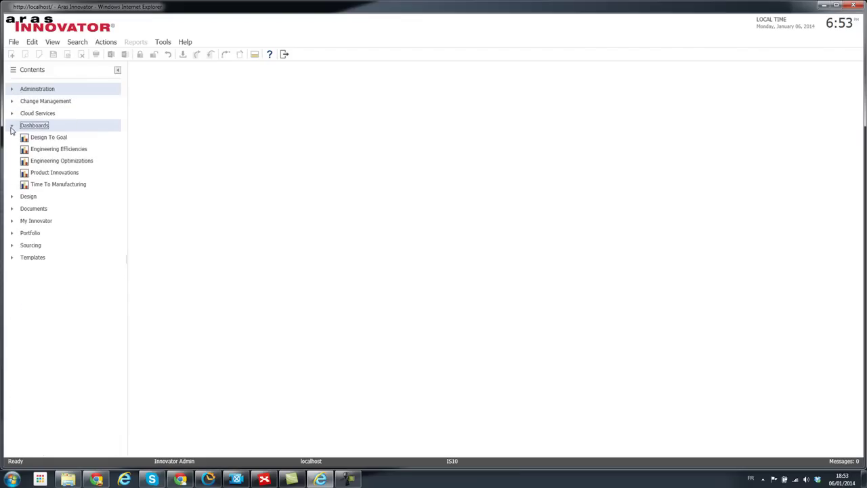
pyautogui.click(53, 150)
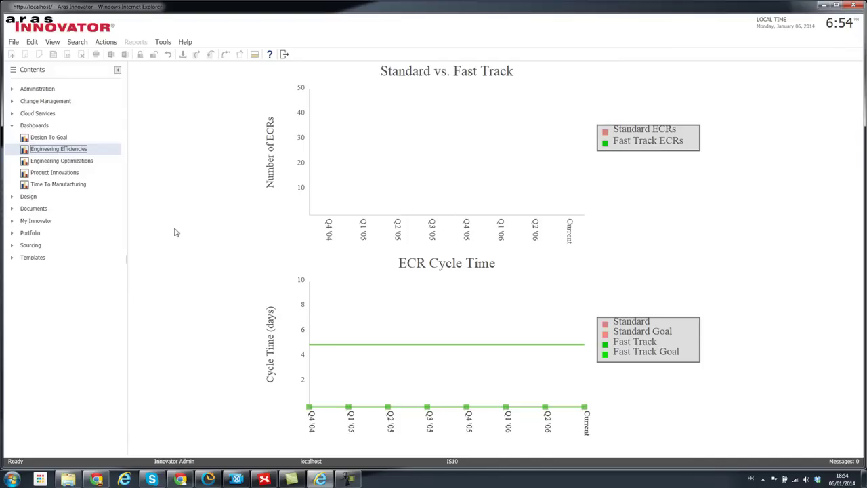
pyautogui.click(64, 163)
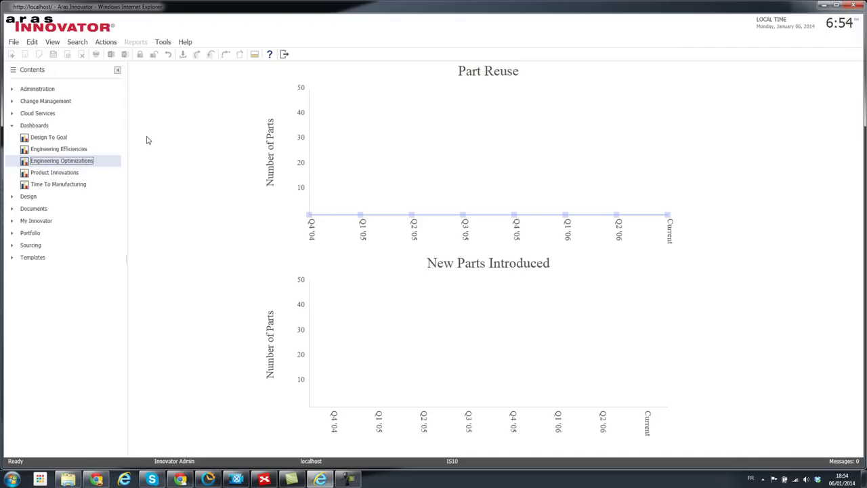
pyautogui.click(11, 197)
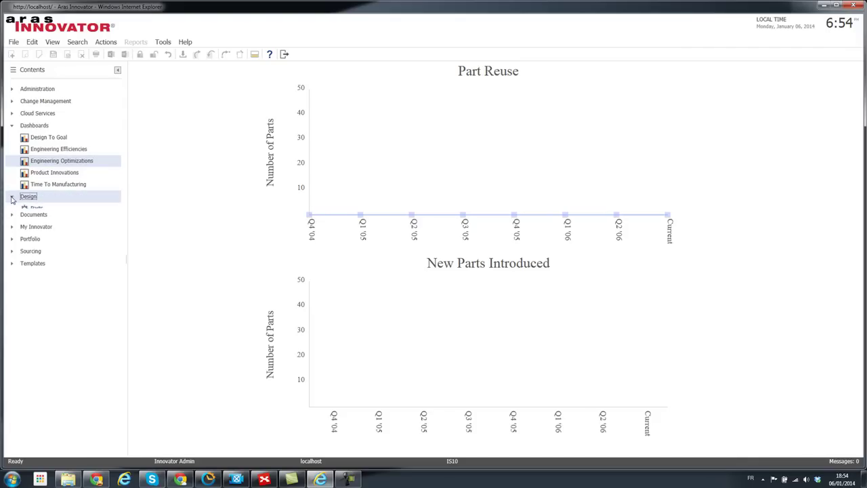
# - Search Design > Parts, open DEMO in an enlarged window, lock it, and open the Assigned Creator picker
pyautogui.click(28, 209)
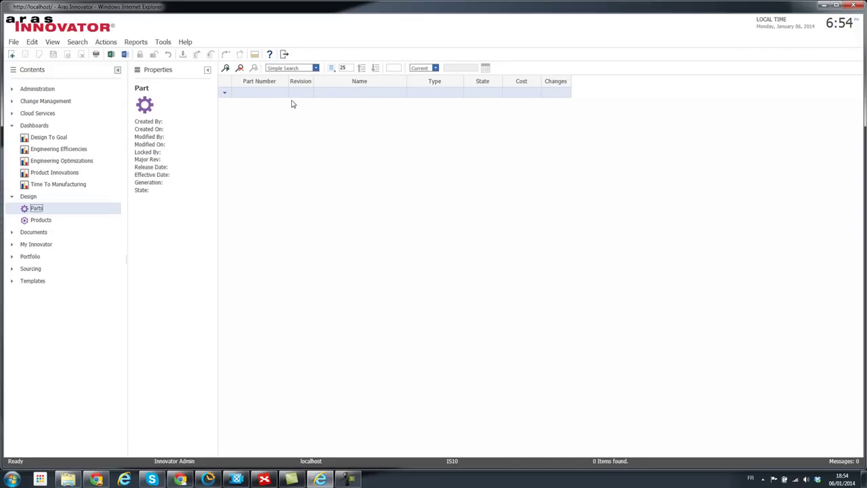
pyautogui.click(226, 67)
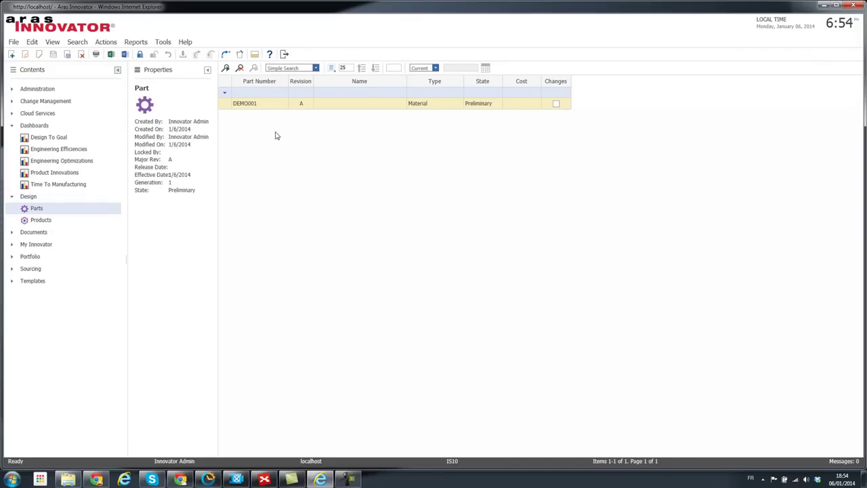
pyautogui.doubleClick(273, 105)
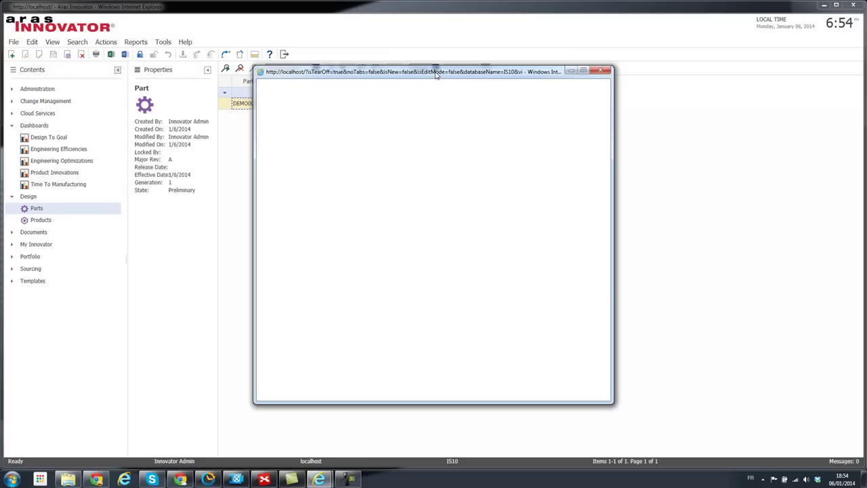
pyautogui.moveTo(436, 75); pyautogui.dragTo(427, 63)
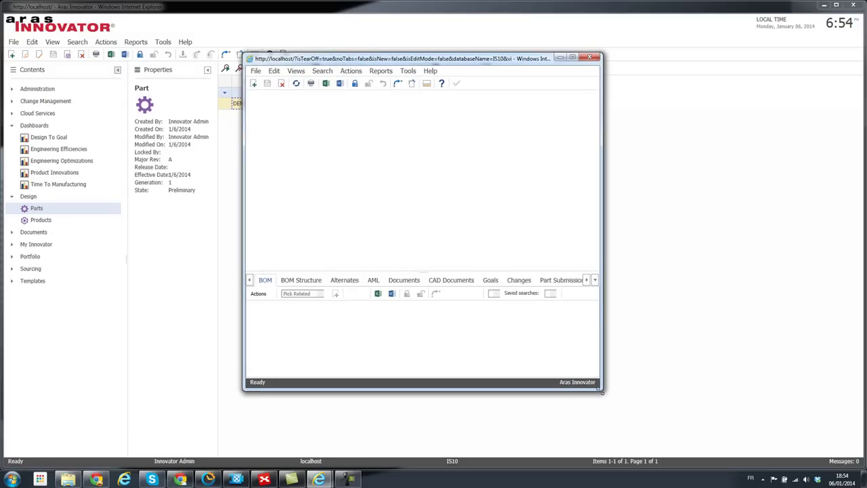
pyautogui.moveTo(601, 391); pyautogui.dragTo(627, 406)
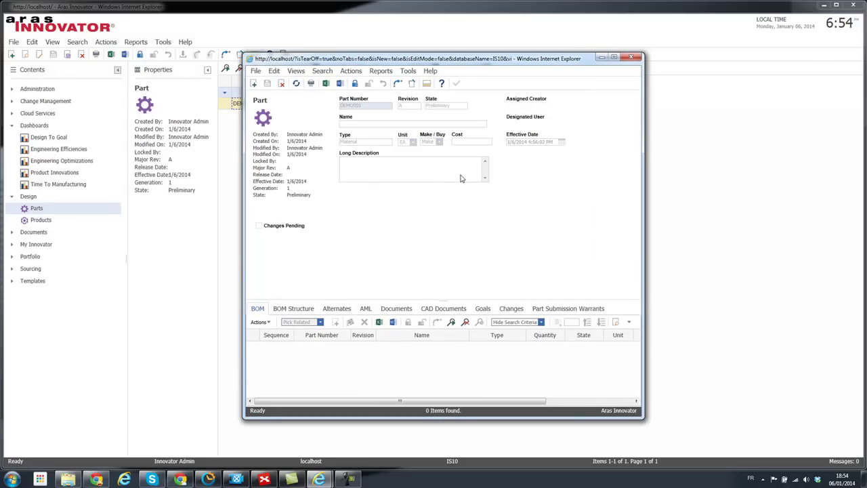
pyautogui.click(355, 84)
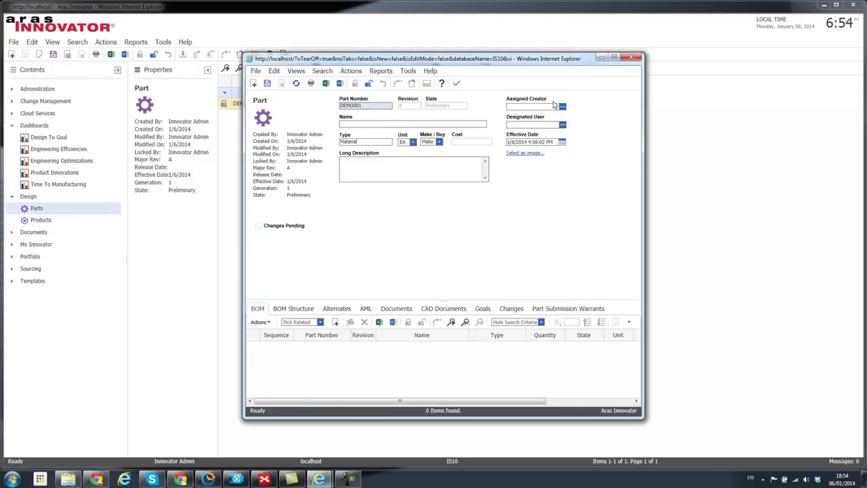
pyautogui.click(562, 107)
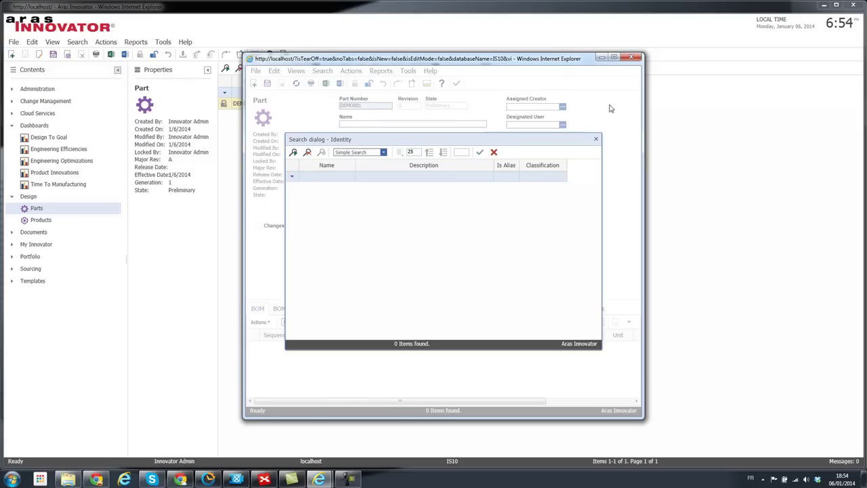
# - List all 27 identities and pick All Suppliers as DEM0001's Assigned Creator
pyautogui.moveTo(441, 136); pyautogui.dragTo(442, 130)
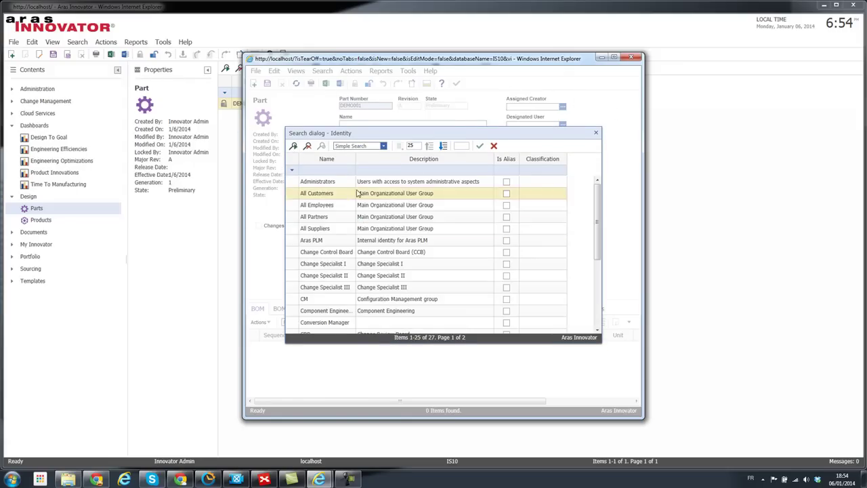
pyautogui.click(342, 231)
pyautogui.scroll(-2, 342, 243)
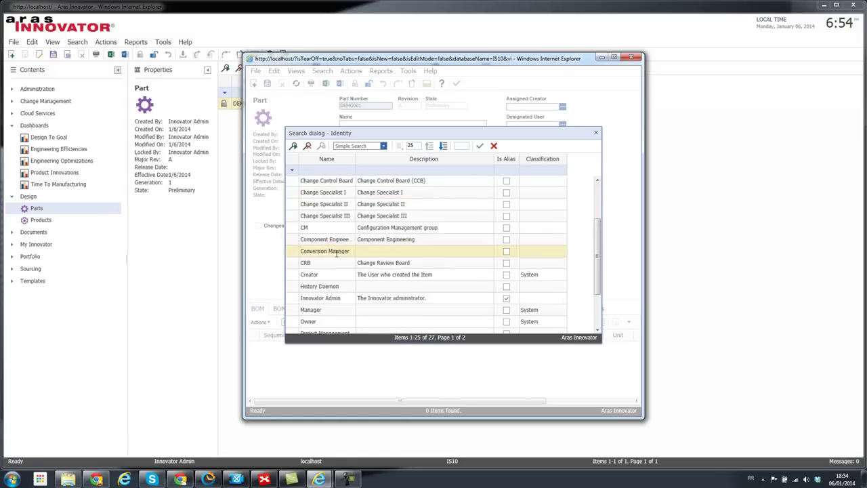
pyautogui.scroll(1, 332, 210)
pyautogui.doubleClick(333, 207)
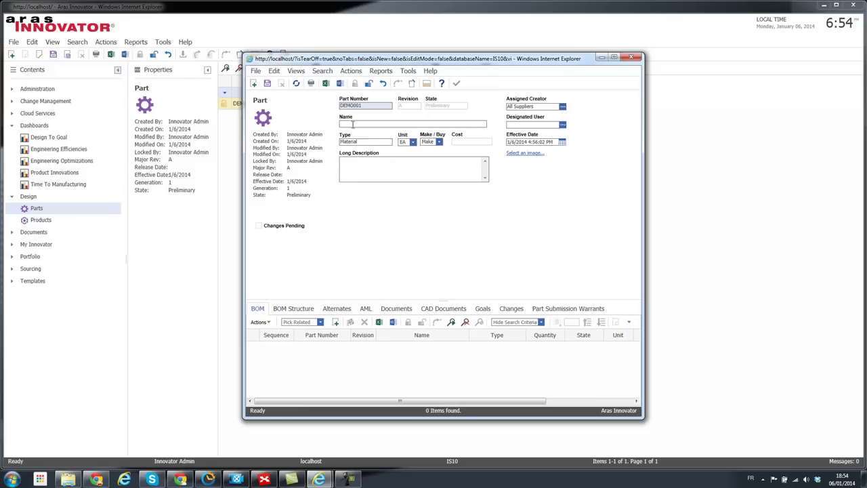
pyautogui.click(371, 144)
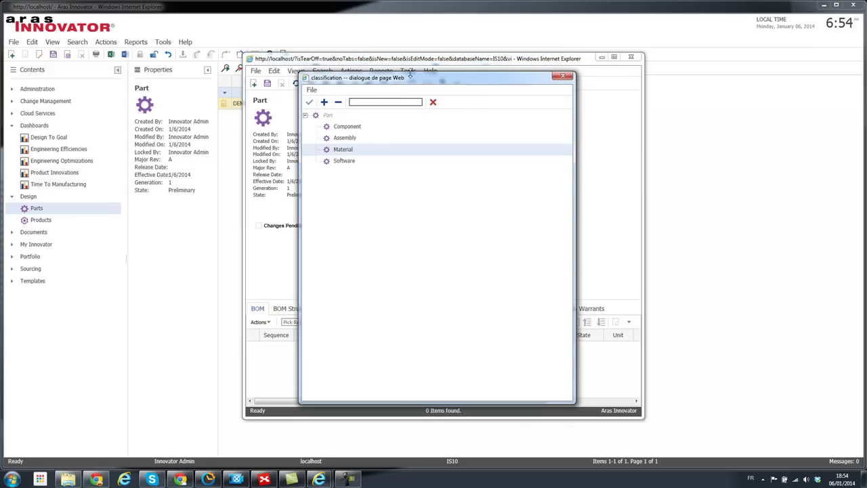
pyautogui.moveTo(410, 76); pyautogui.dragTo(402, 120)
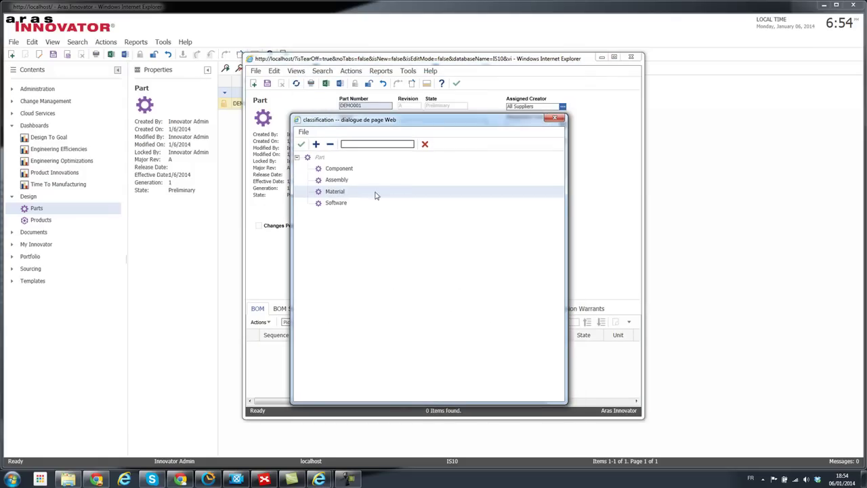
pyautogui.click(364, 144)
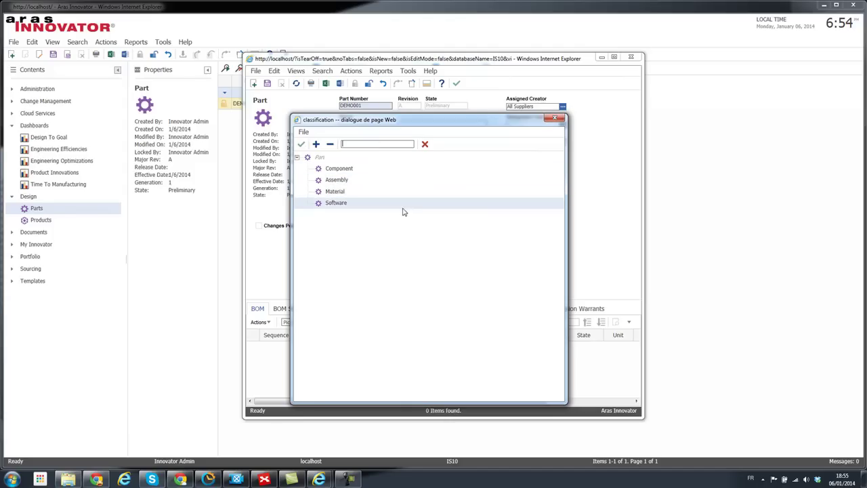
pyautogui.write('Co')
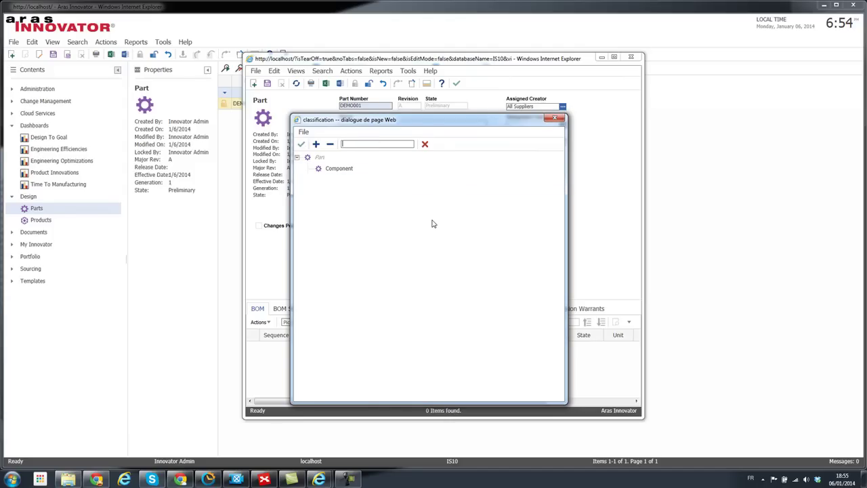
pyautogui.click(555, 118)
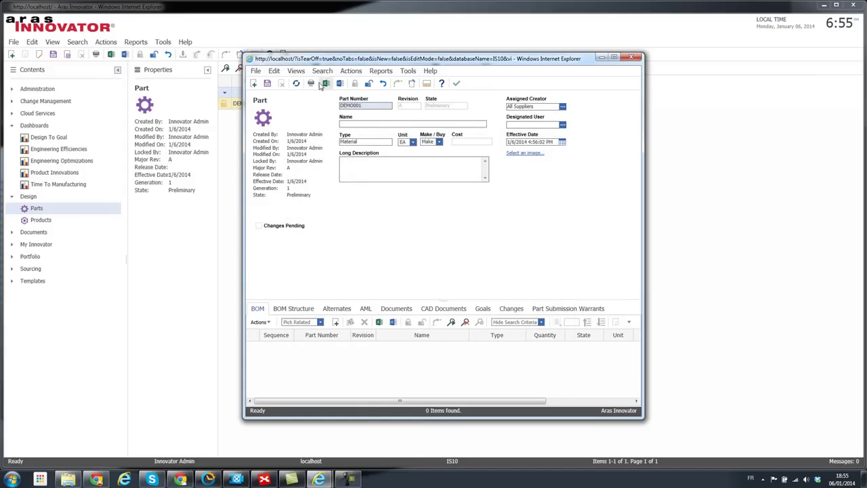
# - Close the DEM0001 part window and expand the Documents and My Innovator sections
pyautogui.click(458, 84)
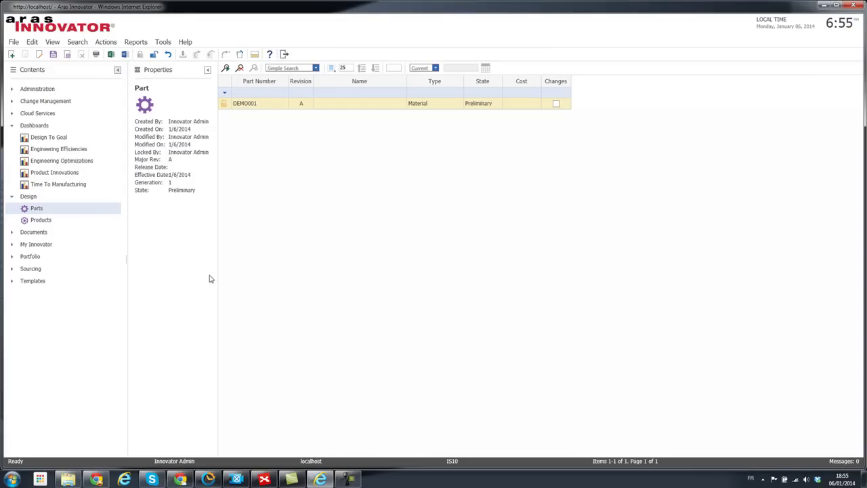
pyautogui.click(11, 232)
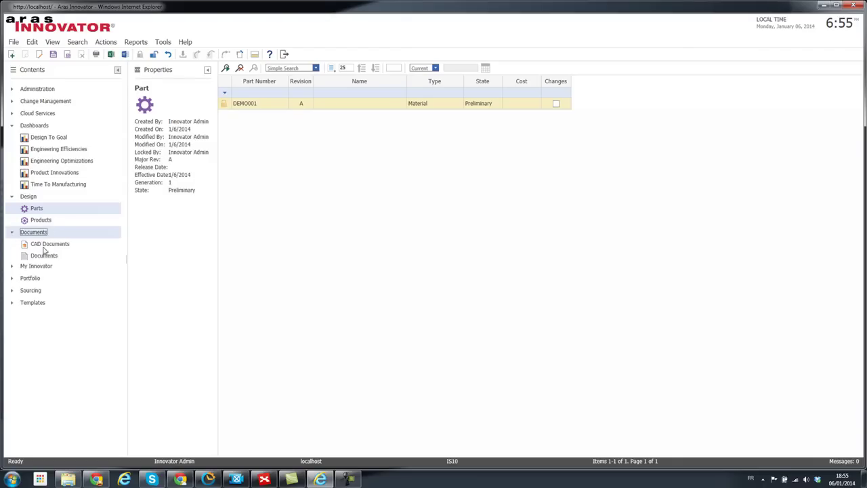
pyautogui.click(11, 267)
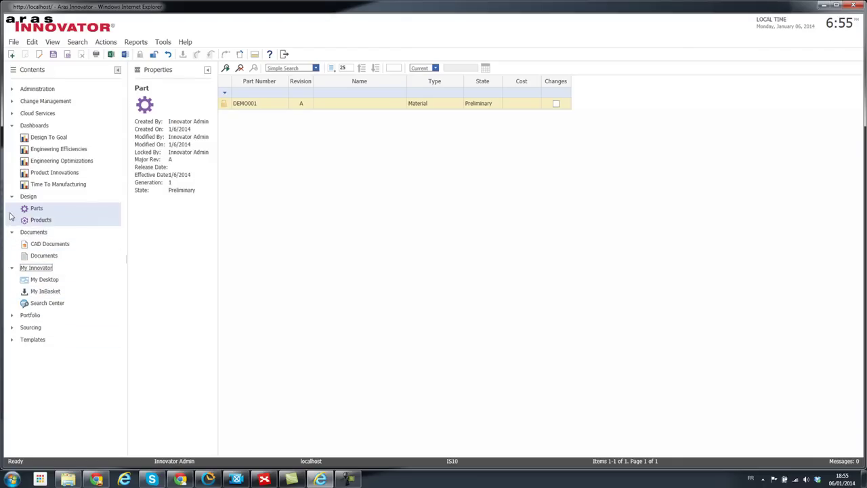
# - Collapse Dashboards, Design and Documents, then open Portfolio's Projects list
pyautogui.click(12, 125)
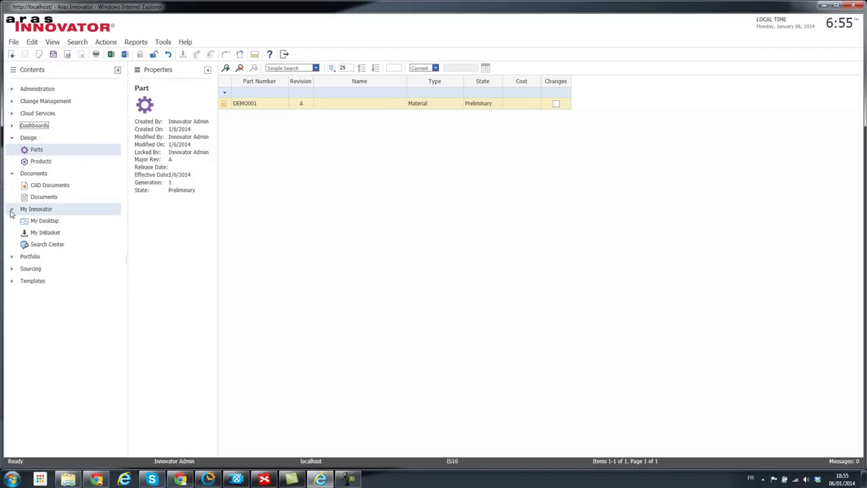
pyautogui.click(12, 137)
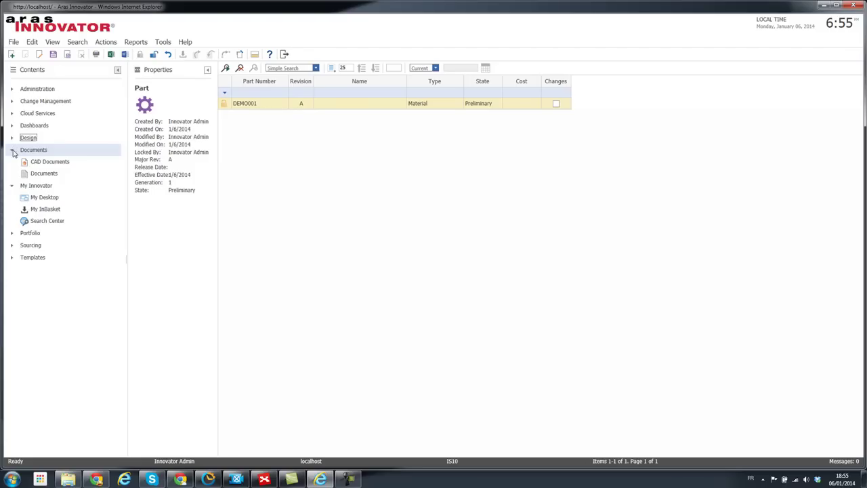
pyautogui.click(13, 151)
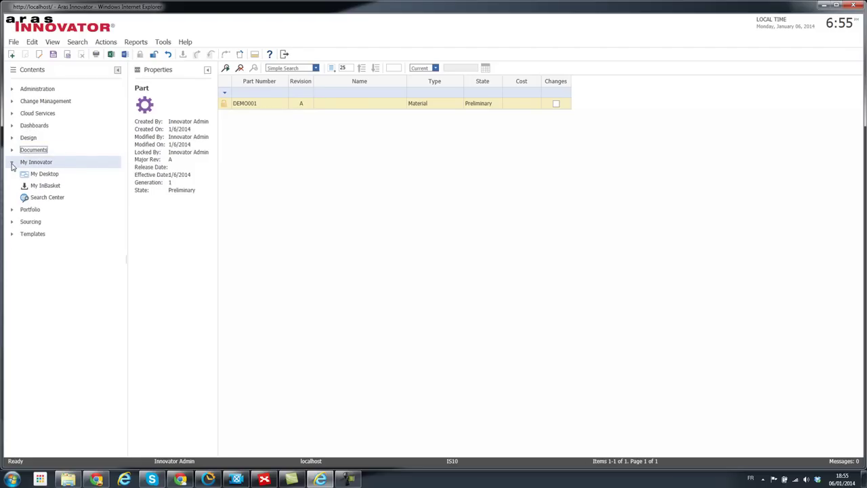
pyautogui.click(11, 212)
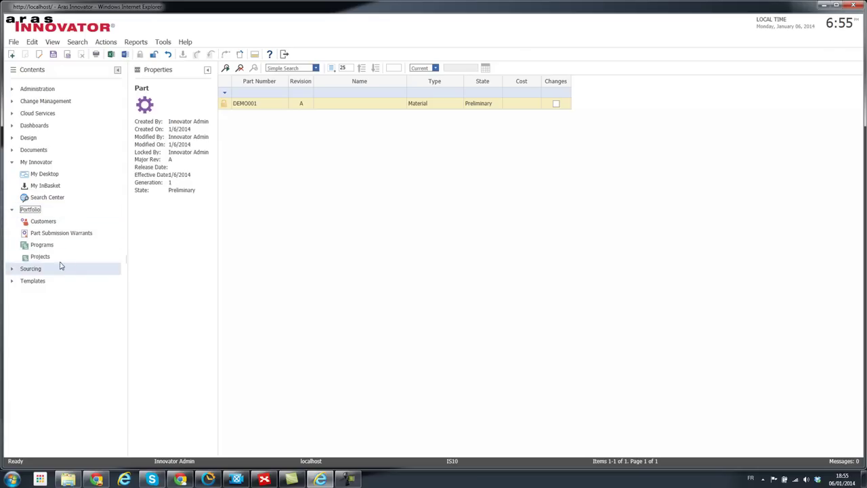
pyautogui.click(39, 257)
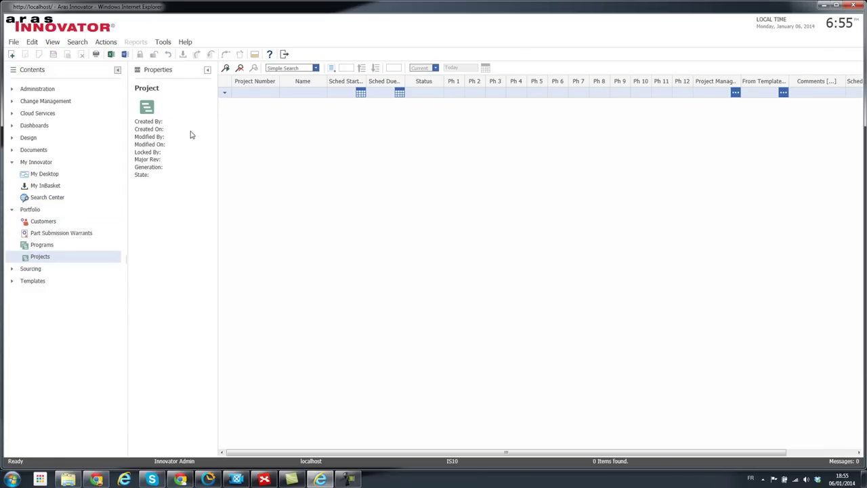
# - Create a new project named DEMO with target start 1/6/2014 and confirm it
pyautogui.click(11, 54)
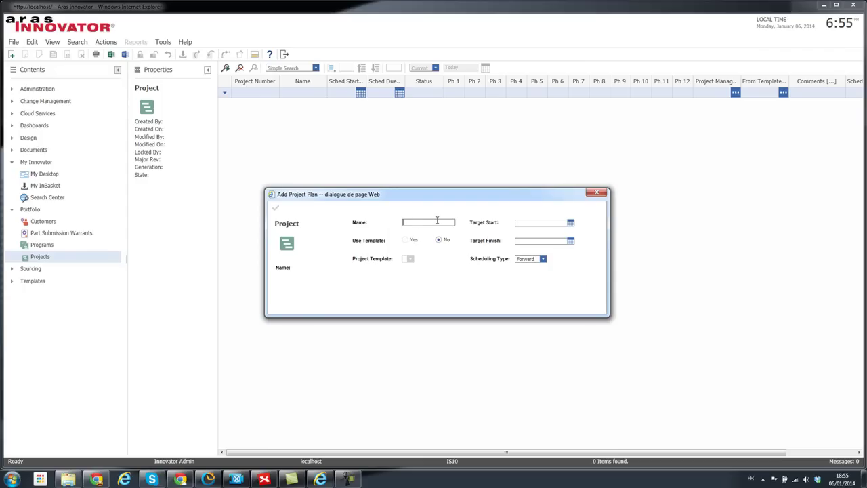
pyautogui.write('DEMO')
pyautogui.click(569, 223)
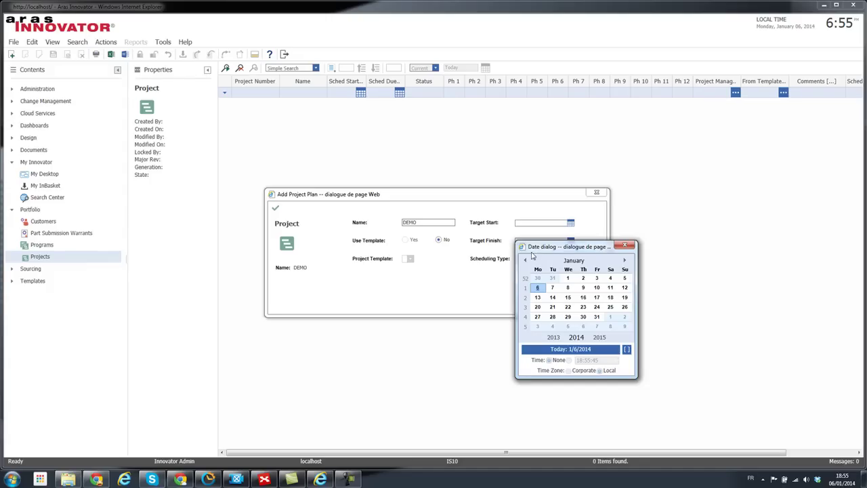
pyautogui.click(537, 287)
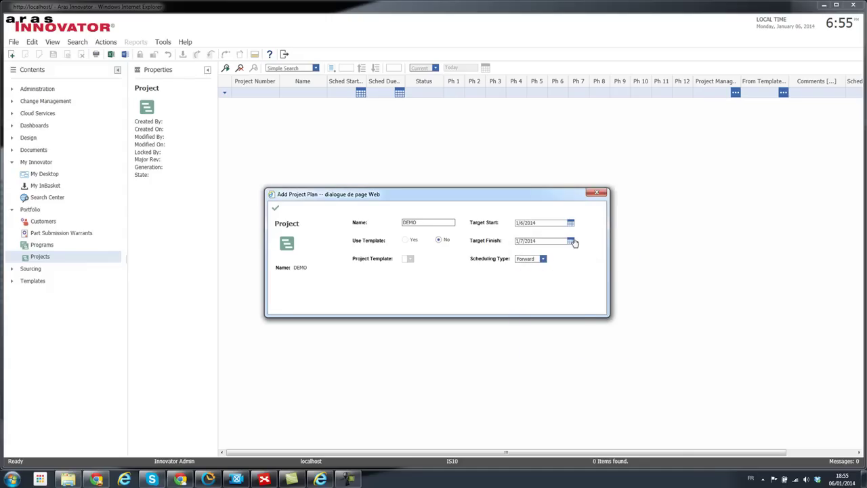
pyautogui.click(275, 208)
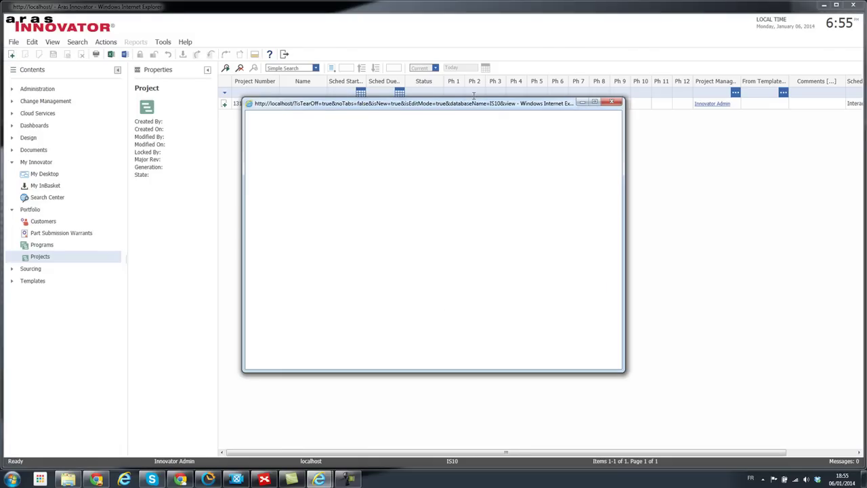
# - Browse the DEMO project's Team, Documents and Parts tabs, then select Project Plan root 1319
pyautogui.moveTo(477, 110); pyautogui.dragTo(438, 95)
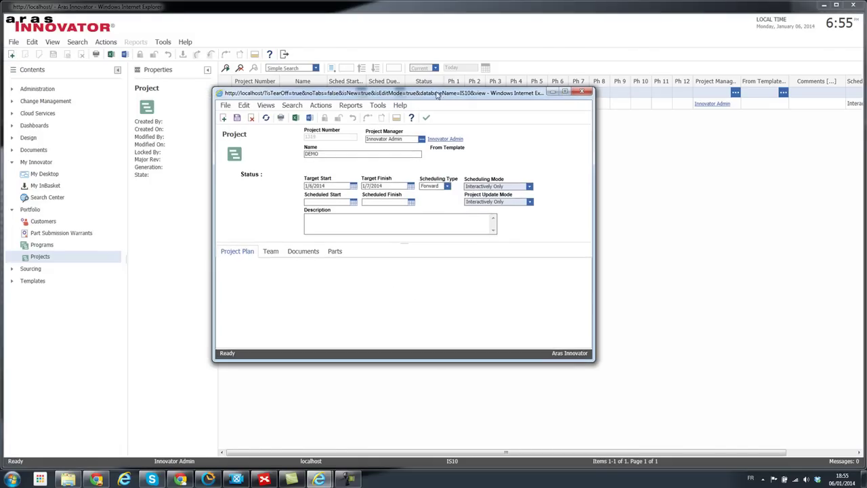
pyautogui.click(269, 252)
pyautogui.click(303, 254)
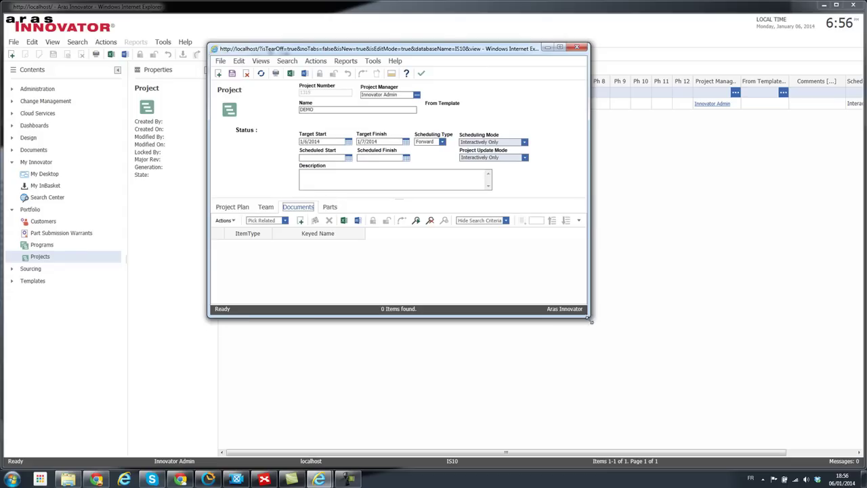
pyautogui.moveTo(590, 321); pyautogui.dragTo(615, 393)
pyautogui.click(330, 285)
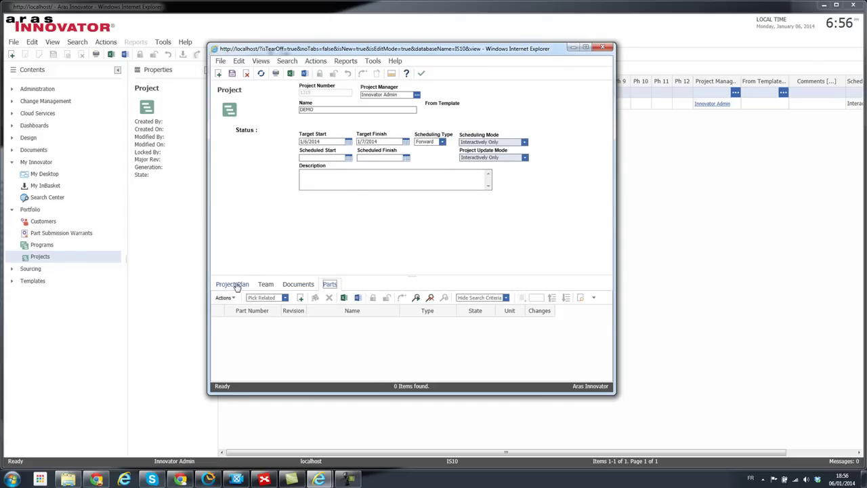
pyautogui.click(236, 285)
pyautogui.click(236, 333)
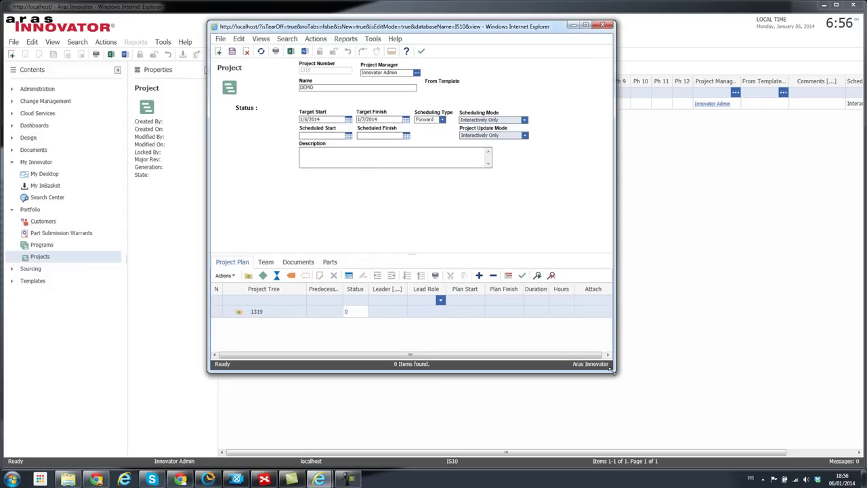
# - Enlarge the project window and add a New Element beneath root 1319 in the DEMO plan
pyautogui.moveTo(613, 371); pyautogui.dragTo(635, 421)
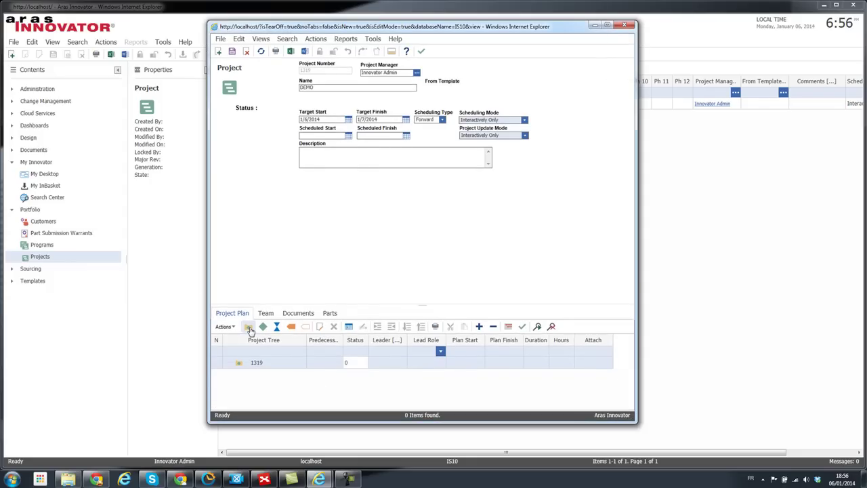
pyautogui.click(249, 327)
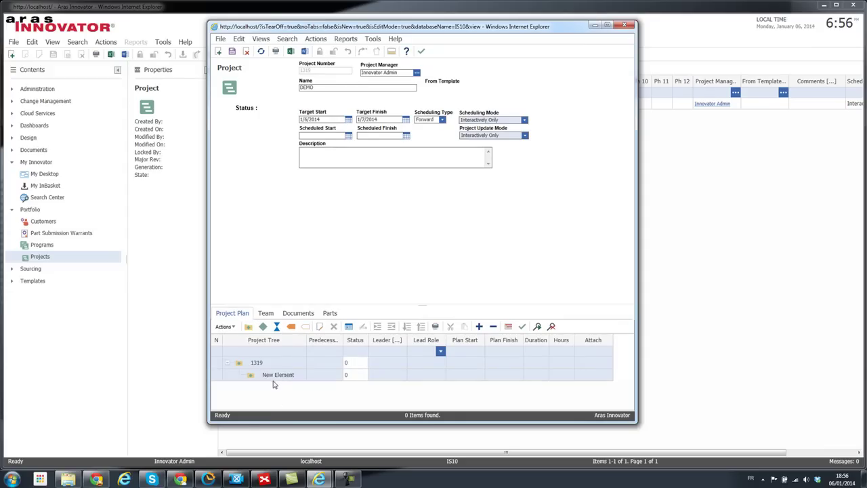
pyautogui.click(278, 375)
pyautogui.click(277, 376)
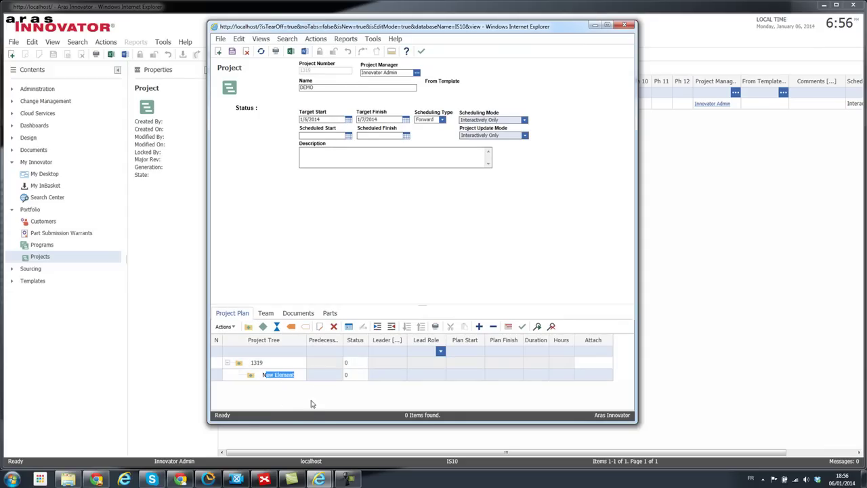
pyautogui.click(296, 388)
# - Add a New Activity under New Element and save the DEMO project
pyautogui.click(262, 326)
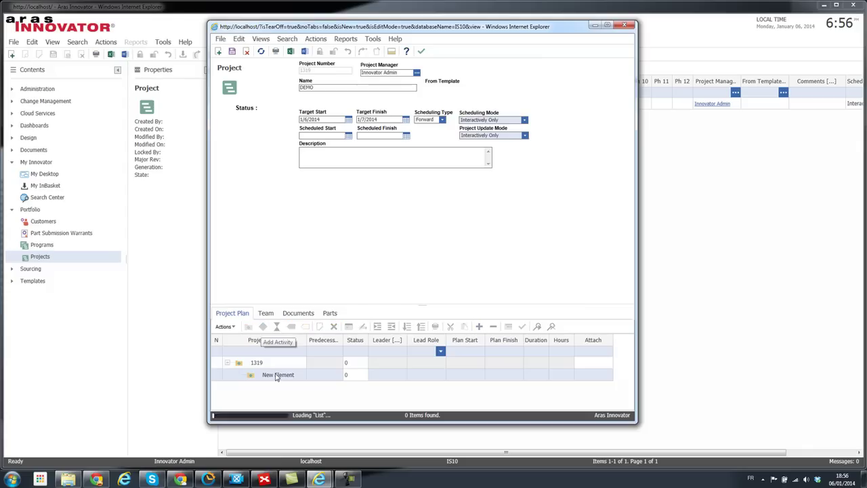
pyautogui.click(279, 387)
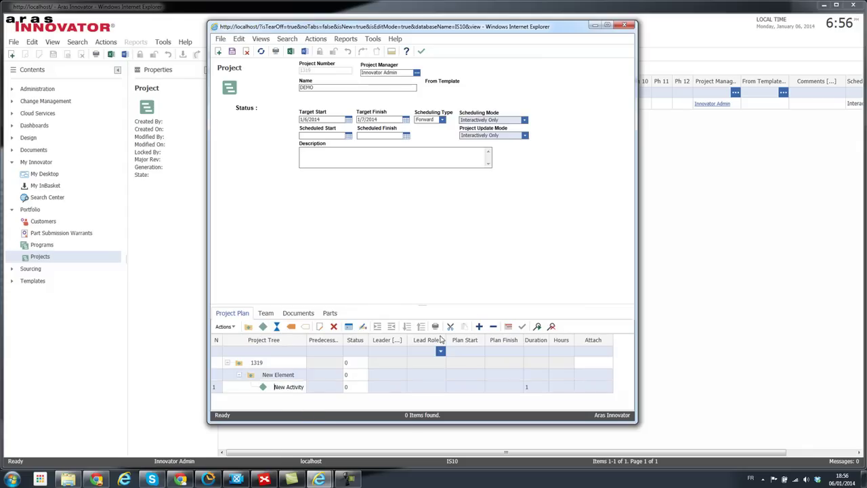
pyautogui.click(421, 51)
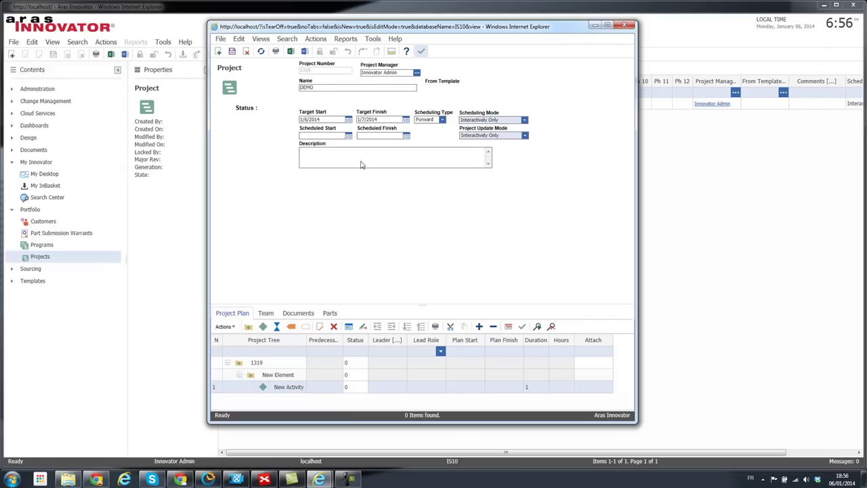
# - Show the Help menu's resource list over the Projects grid, dismiss it, then bring it back
pyautogui.click(185, 42)
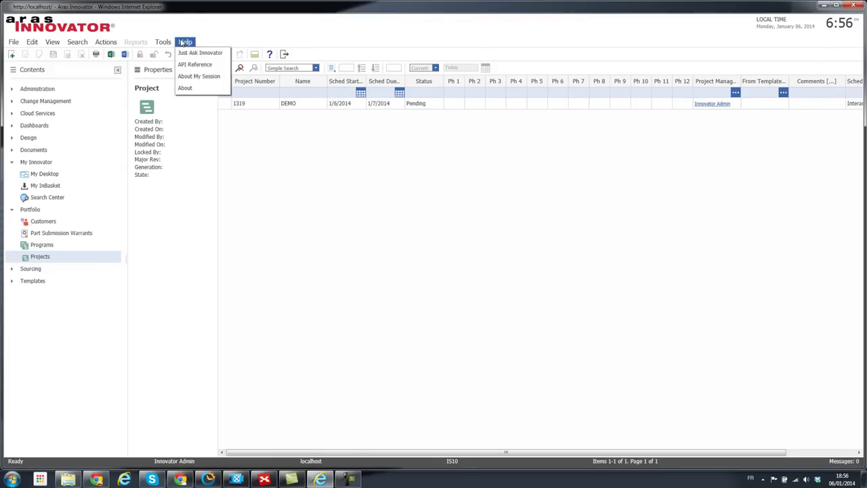
pyautogui.click(305, 204)
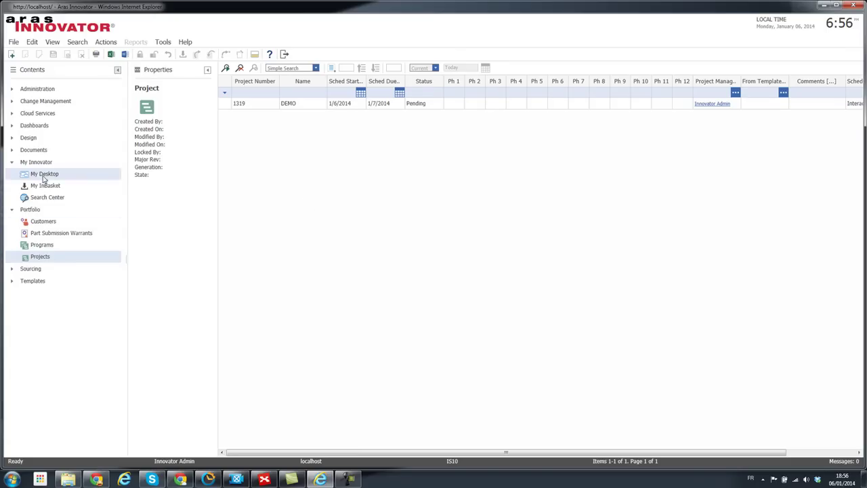
pyautogui.click(185, 42)
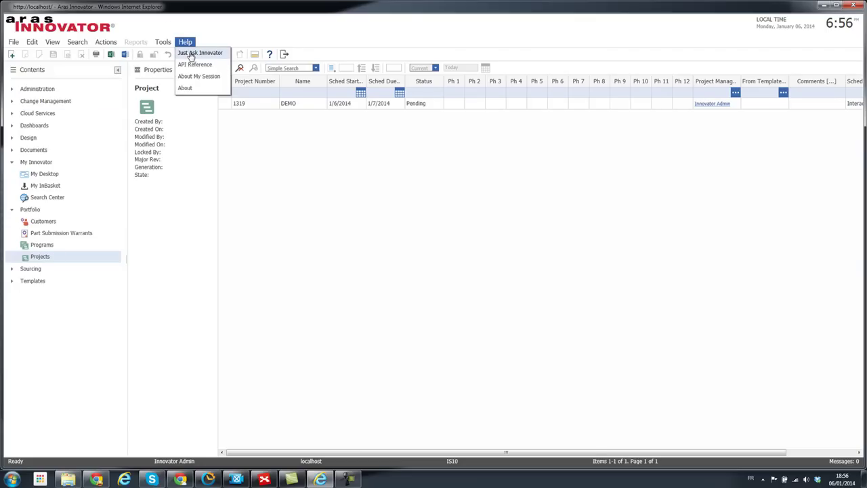
# - Open Just Ask Innovator help on 'Create a Project, Initial Form' and read through its steps
pyautogui.click(198, 54)
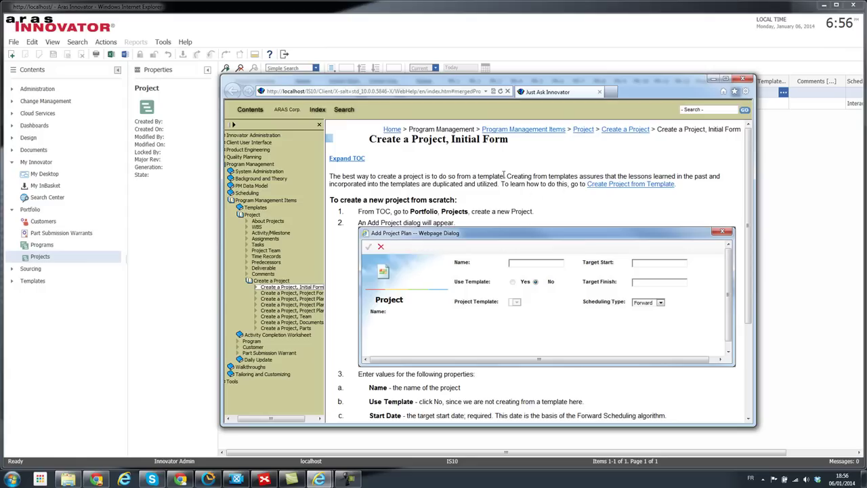
pyautogui.scroll(-2, 430, 175)
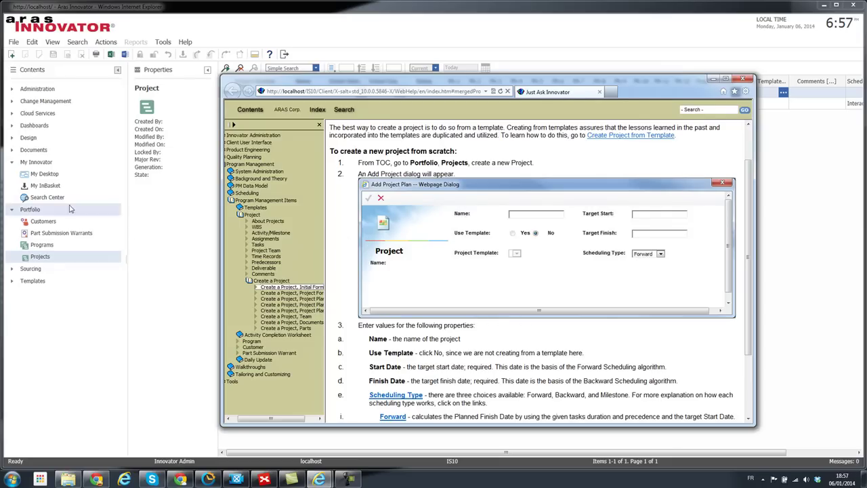
pyautogui.scroll(-3, 478, 271)
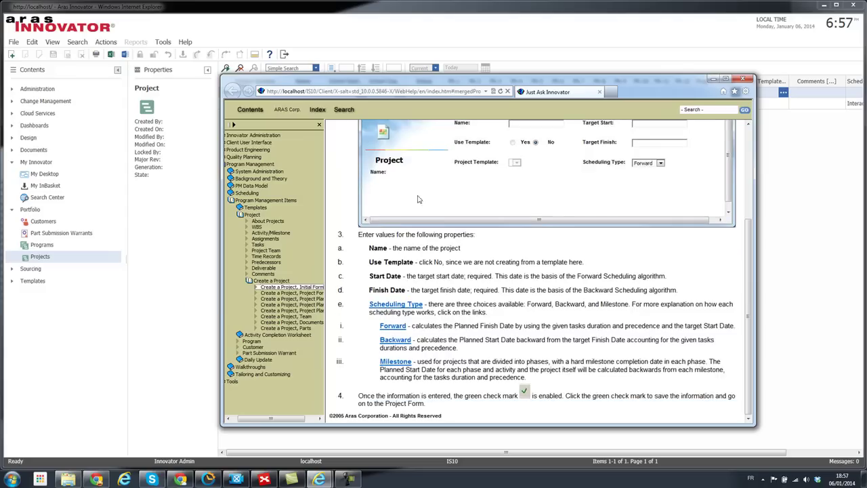
pyautogui.scroll(3, 443, 224)
pyautogui.scroll(-1, 441, 231)
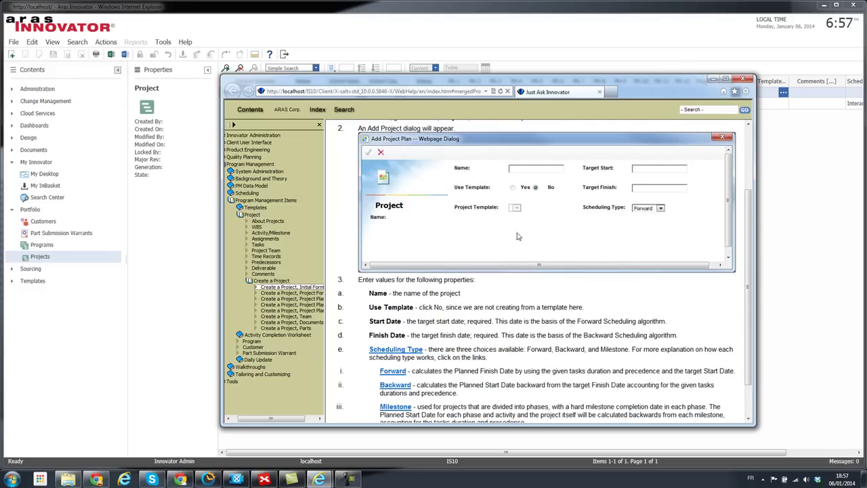
pyautogui.scroll(-1, 517, 235)
# - Close help and expand Sourcing and Templates to reveal Manufacturer Parts and Project Templates
pyautogui.click(742, 78)
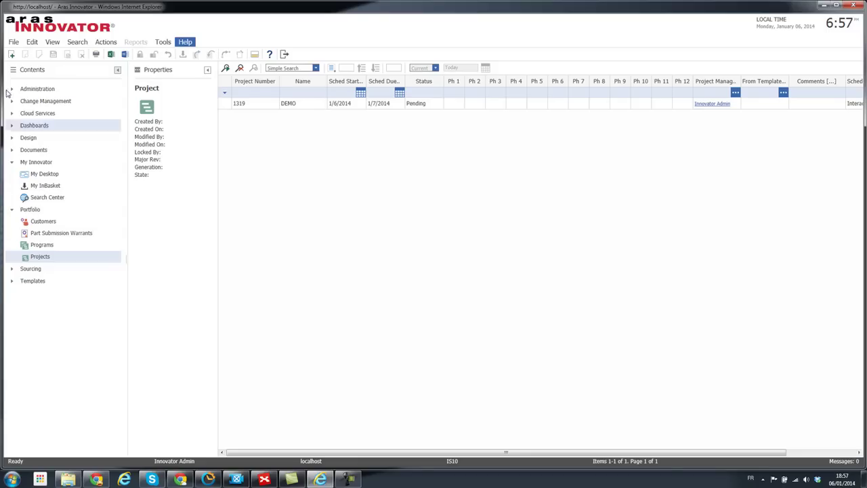
pyautogui.click(32, 280)
pyautogui.click(11, 268)
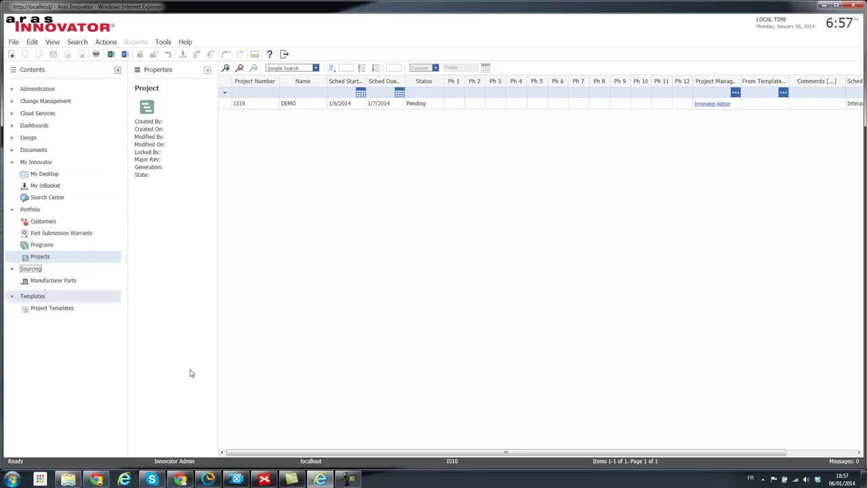